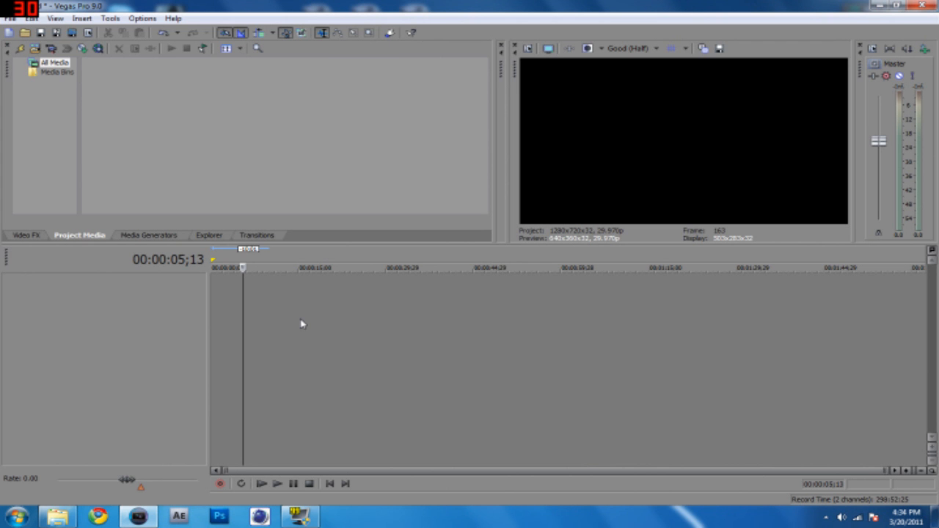
# Open SpeechBubble.txt from the desktop and copy the download link it contains.
pyautogui.click(879, 6)
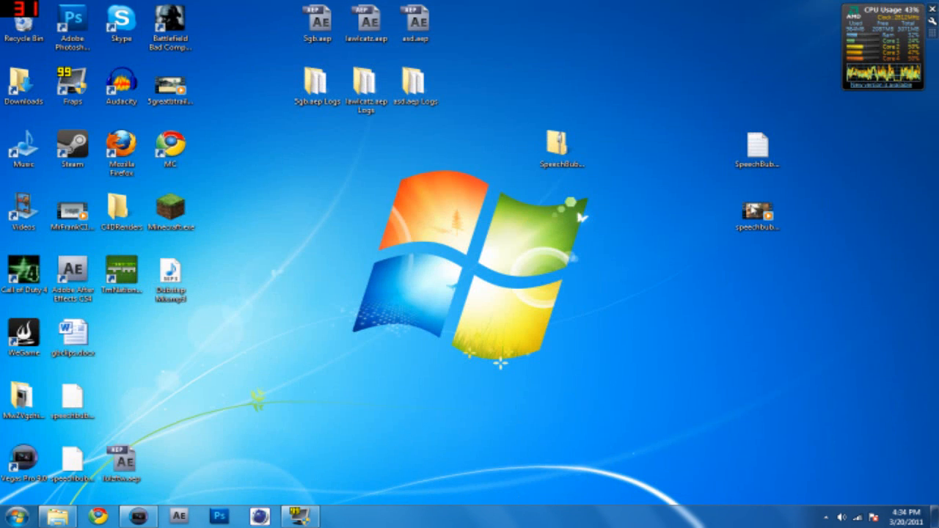
pyautogui.doubleClick(758, 147)
pyautogui.hotkey('ctrl', 'a')
pyautogui.hotkey('ctrl', 'c')
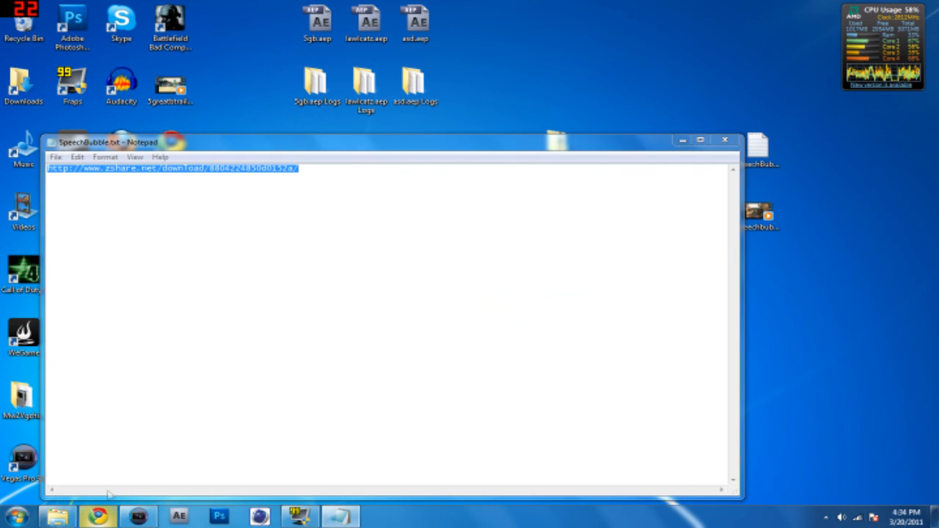
# Open the copied link in Chrome, request the SpeechBubblesbyValgriz.zip download, and close the browser and the text file.
pyautogui.click(98, 516)
pyautogui.click(139, 25)
pyautogui.hotkey('ctrl', 'v')
pyautogui.press('Return')
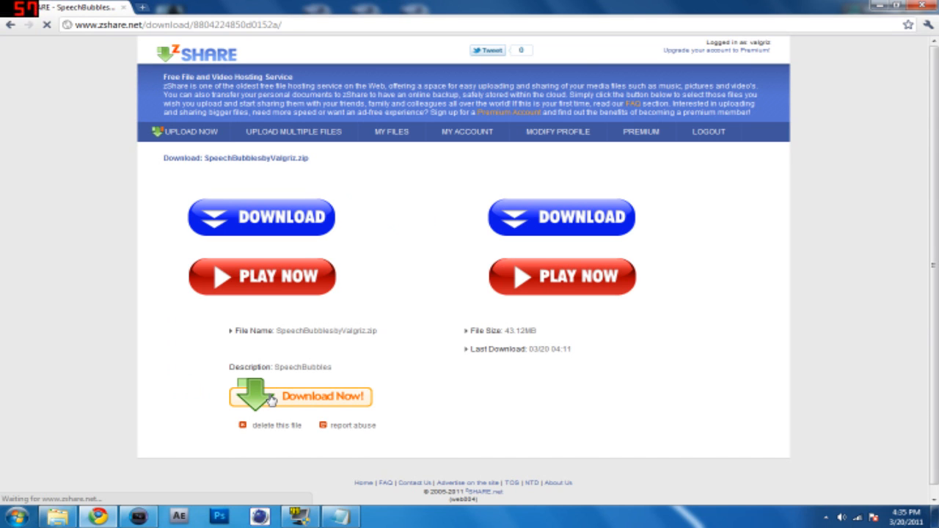
pyautogui.click(272, 400)
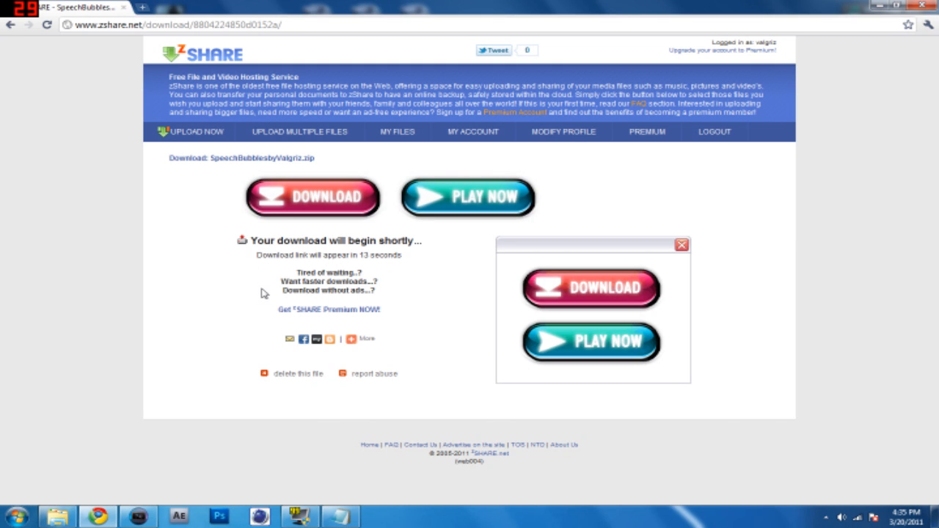
pyautogui.click(919, 6)
pyautogui.click(724, 142)
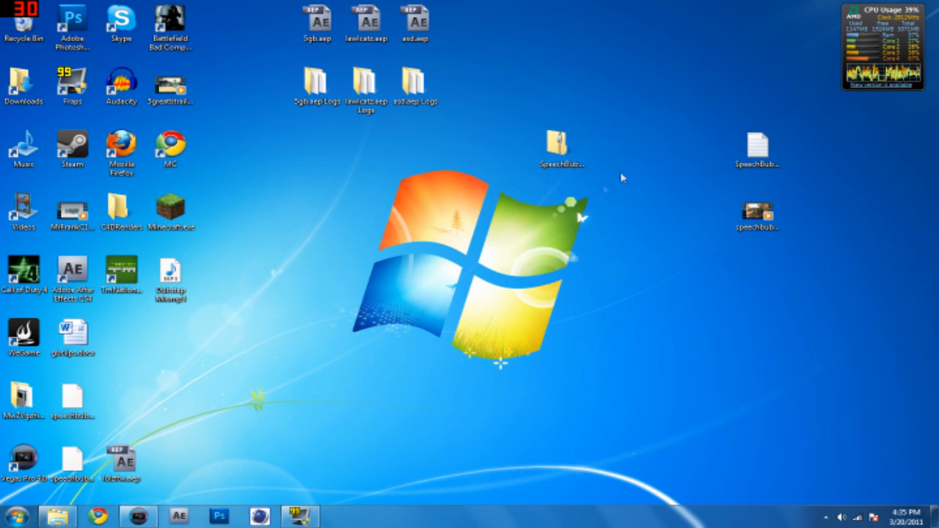
# Extract SpeechBubblesbyValgriz.zip onto the desktop and open the extracted folder, placed in the middle of the desktop.
pyautogui.moveTo(561, 145); pyautogui.dragTo(618, 166)
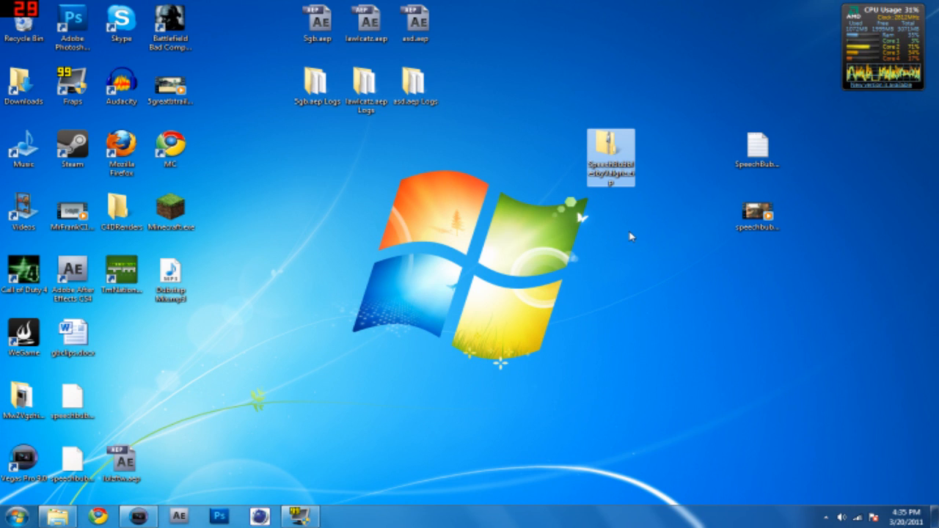
pyautogui.rightClick(614, 147)
pyautogui.moveTo(646, 198)
pyautogui.click(579, 223)
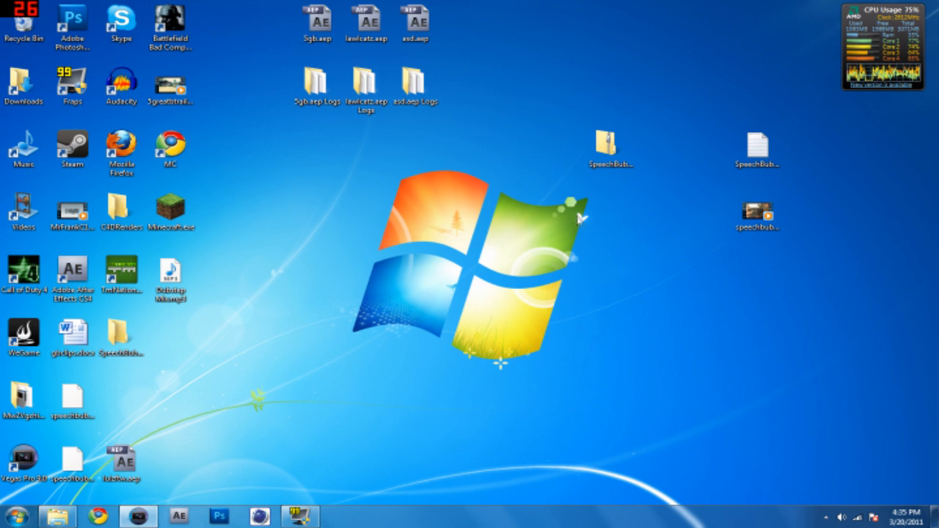
pyautogui.moveTo(117, 334); pyautogui.dragTo(472, 235)
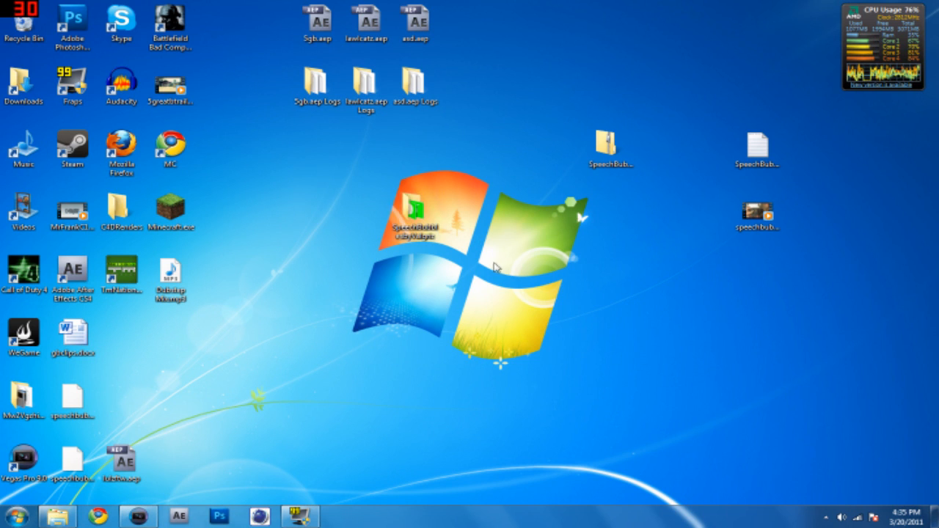
pyautogui.doubleClick(418, 212)
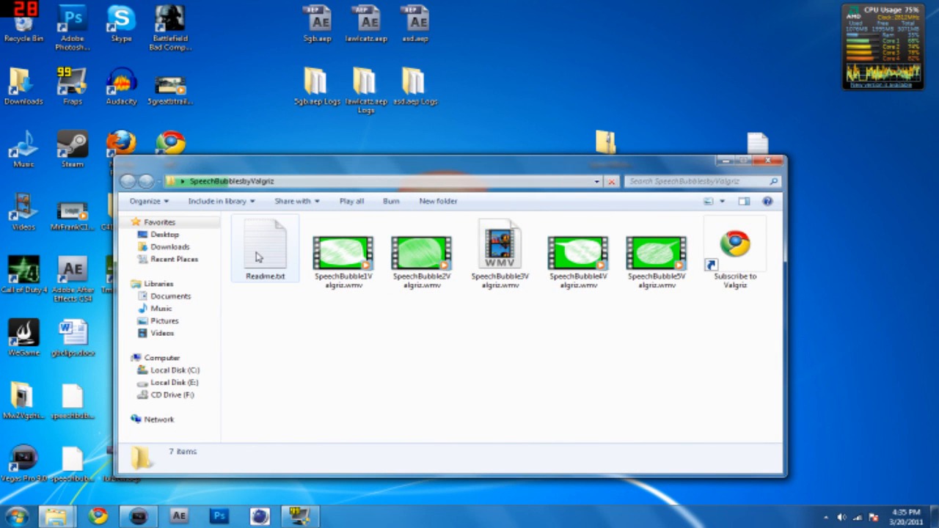
# Open the Subscribe to Valgriz shortcut and examine the details of SpeechBubble3Valgriz.wmv in the extracted folder.
pyautogui.doubleClick(733, 249)
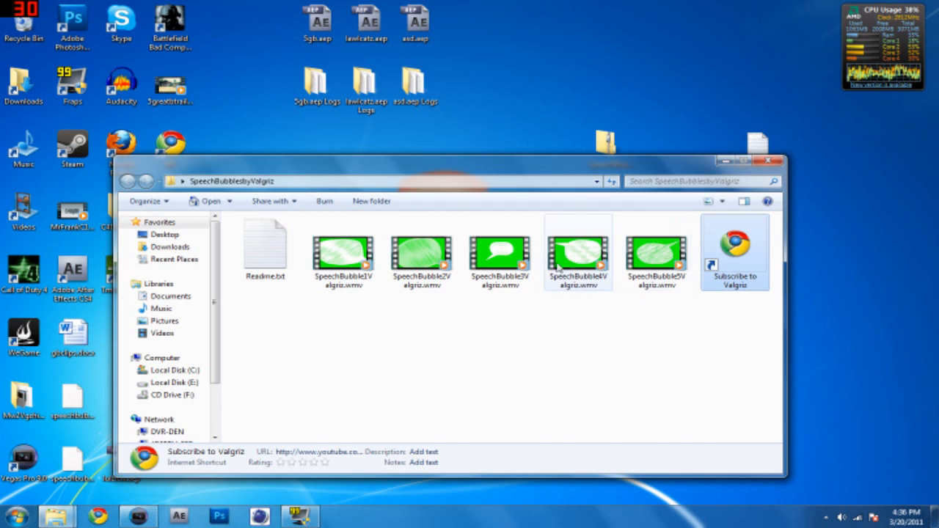
pyautogui.moveTo(490, 266)
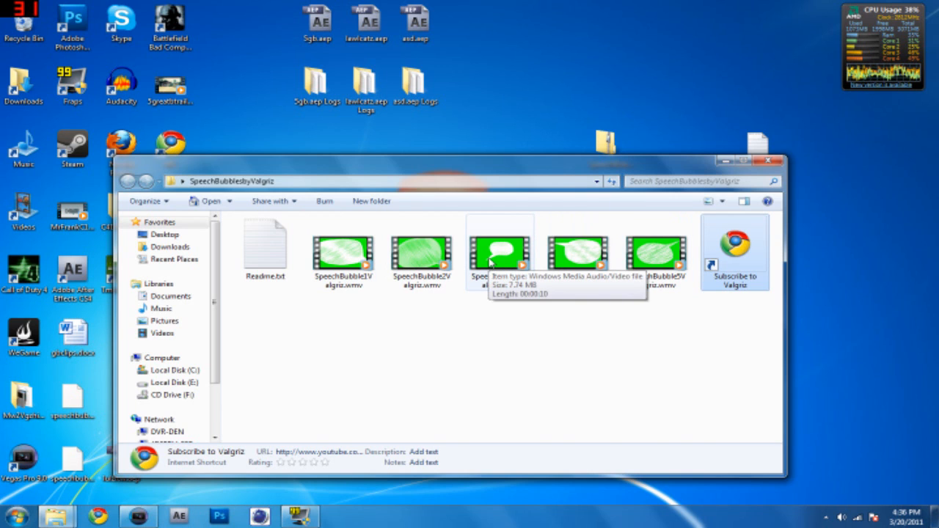
pyautogui.click(490, 264)
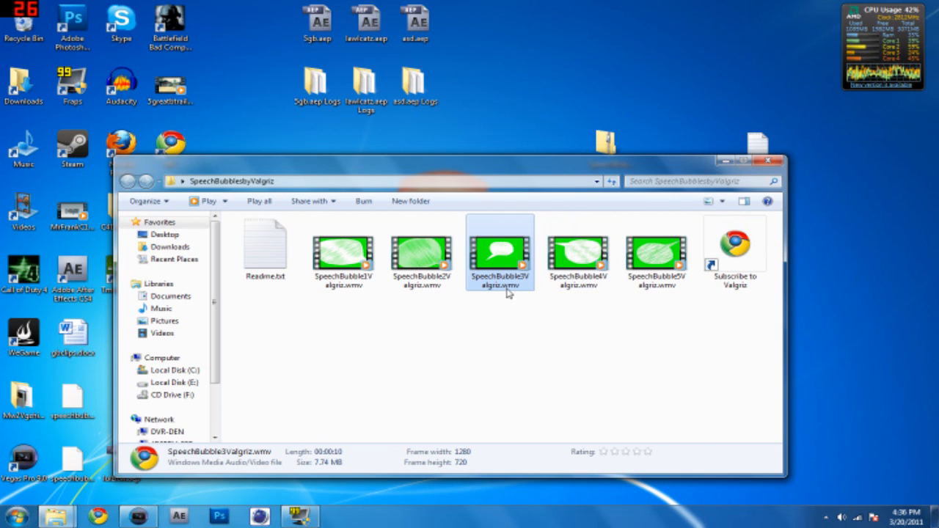
pyautogui.moveTo(500, 287)
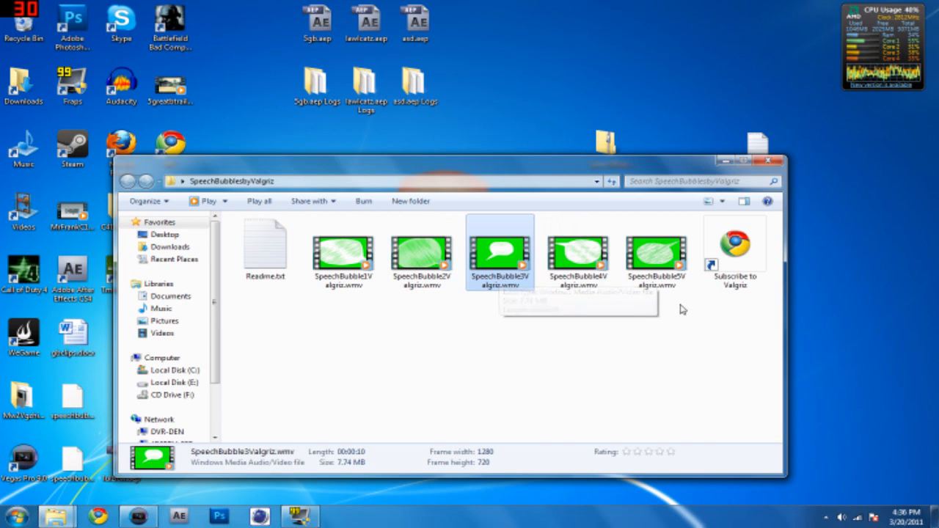
pyautogui.click(353, 297)
# Add SpeechBubble1Valgriz.wmv from the extracted folder to the start of the timeline in Vegas Pro.
pyautogui.click(349, 254)
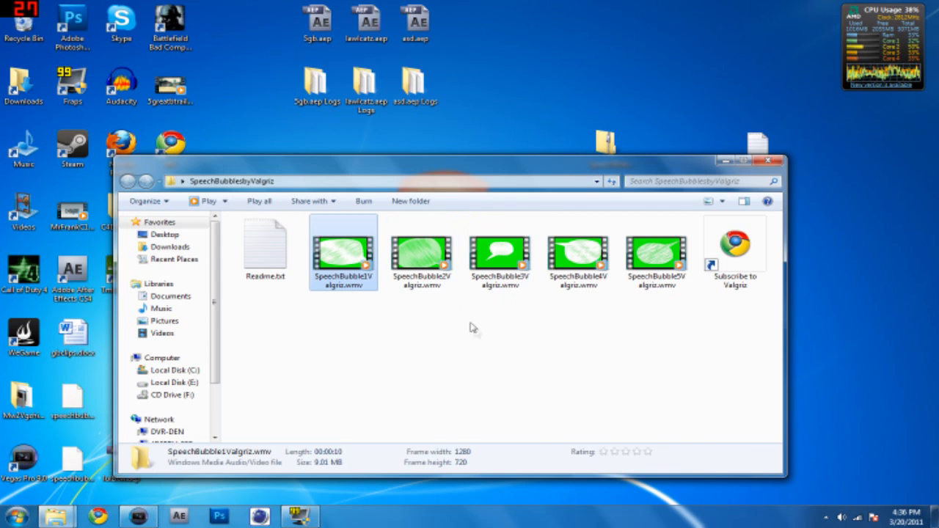
pyautogui.click(137, 516)
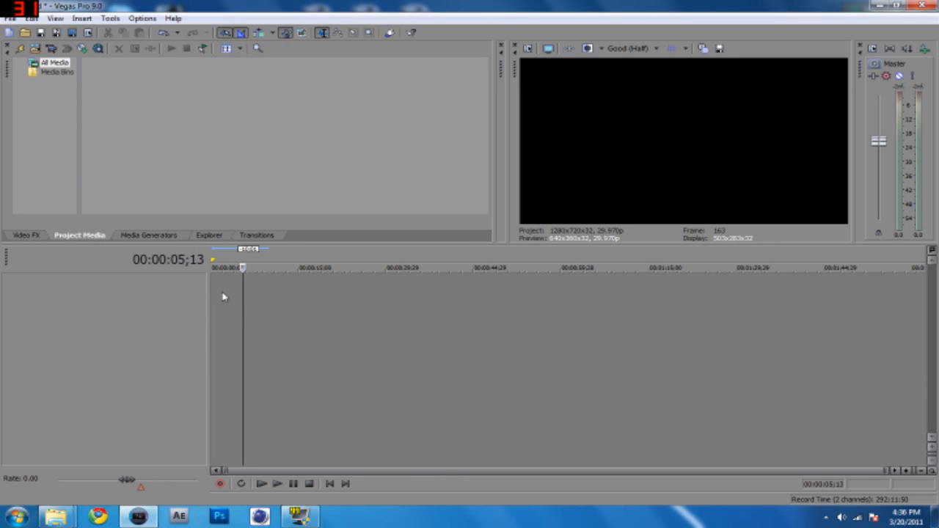
pyautogui.moveTo(224, 297); pyautogui.dragTo(213, 298)
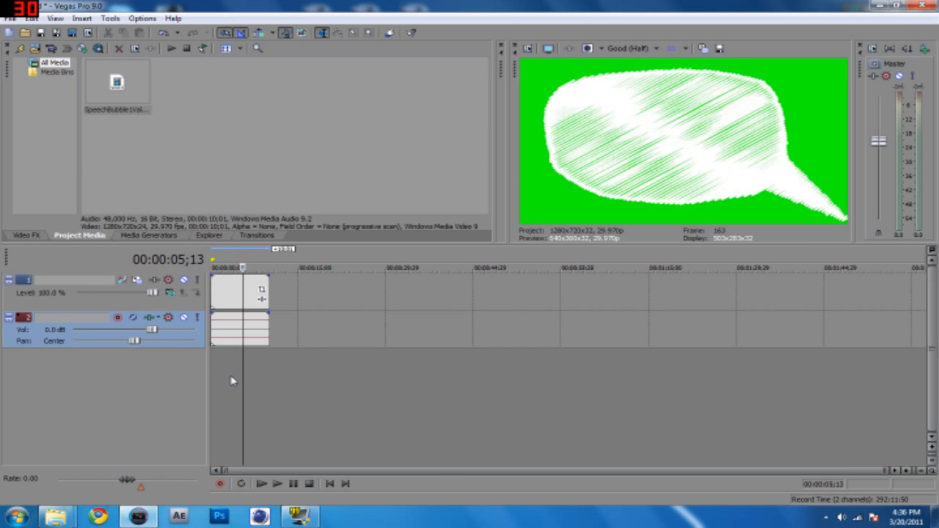
# Play the speech bubble clip from about 2 seconds and pause the preview.
pyautogui.click(223, 377)
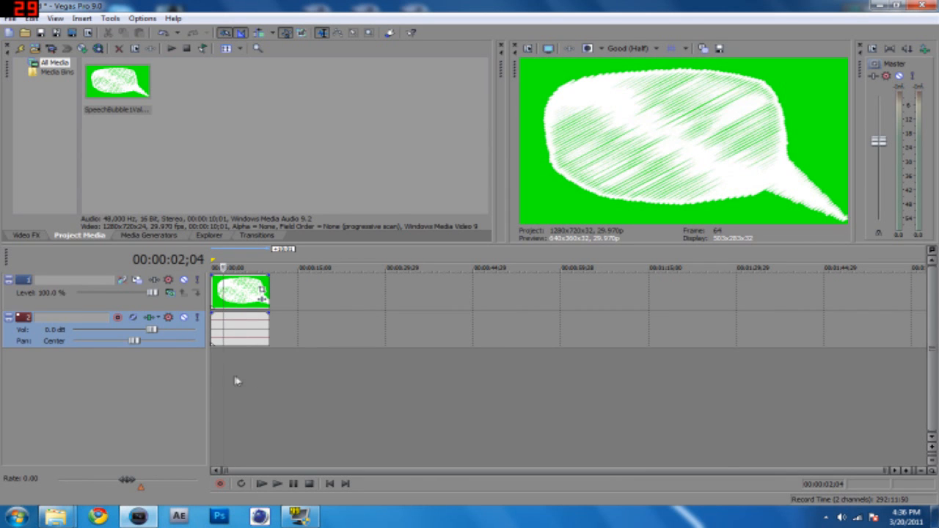
pyautogui.click(277, 483)
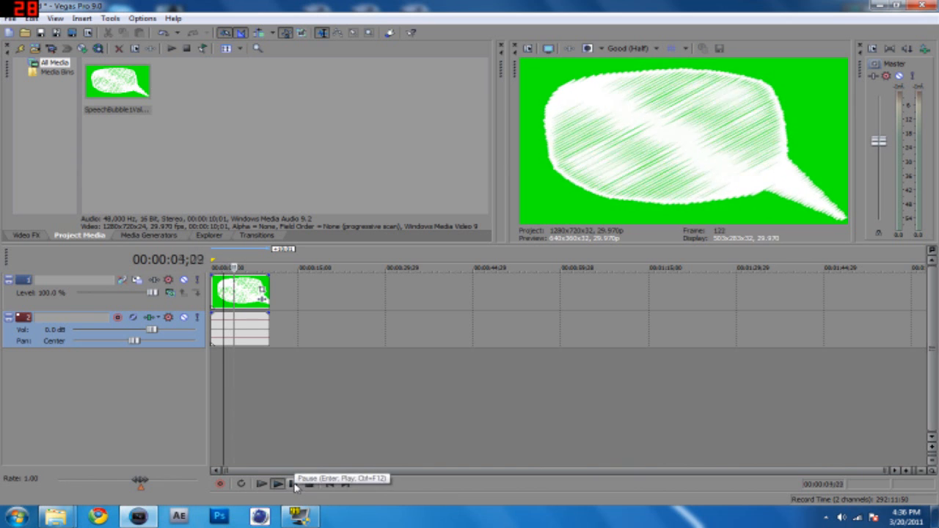
pyautogui.click(293, 484)
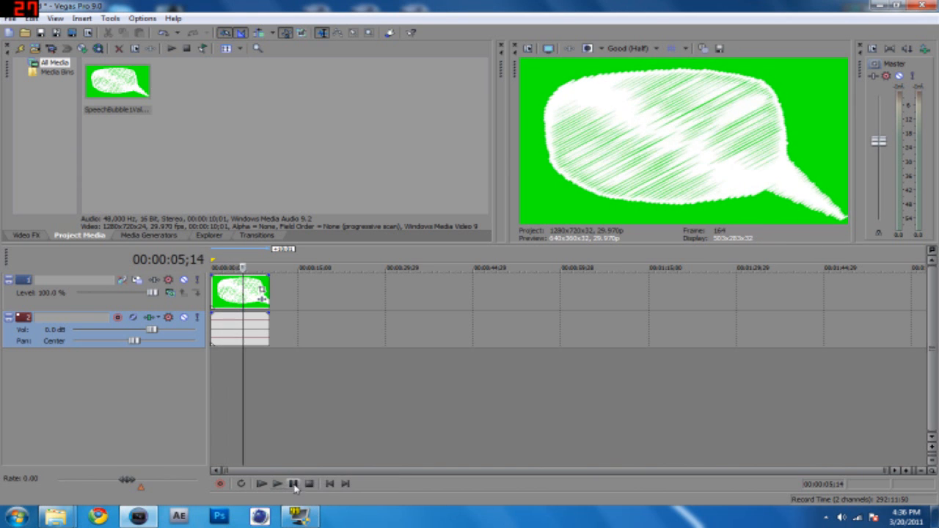
# Delete the speech bubble clip's audio event and remove the empty audio track.
pyautogui.click(229, 338)
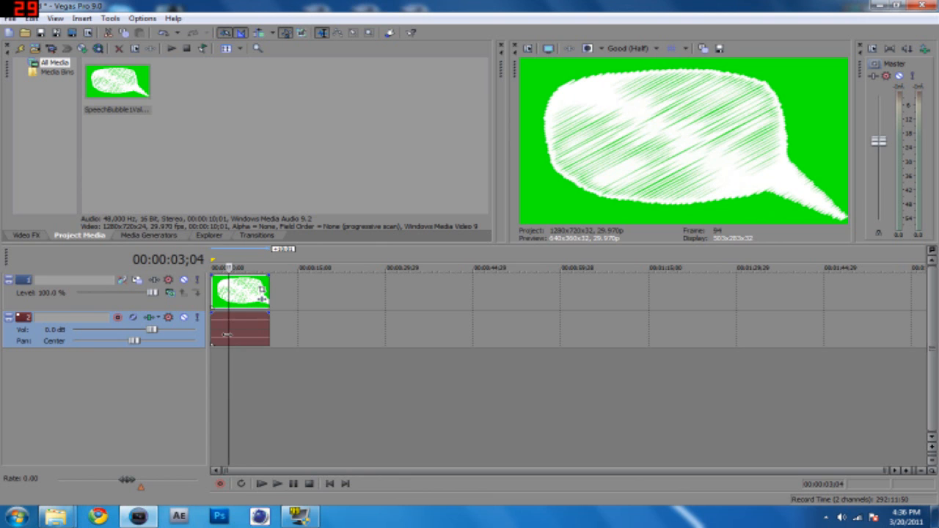
pyautogui.press('Delete')
pyautogui.rightClick(204, 342)
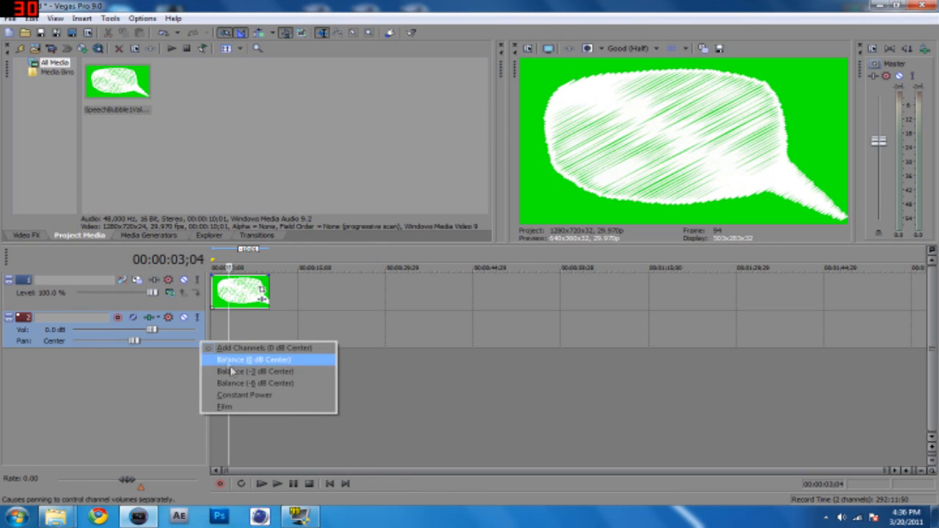
pyautogui.press('Escape')
pyautogui.rightClick(107, 324)
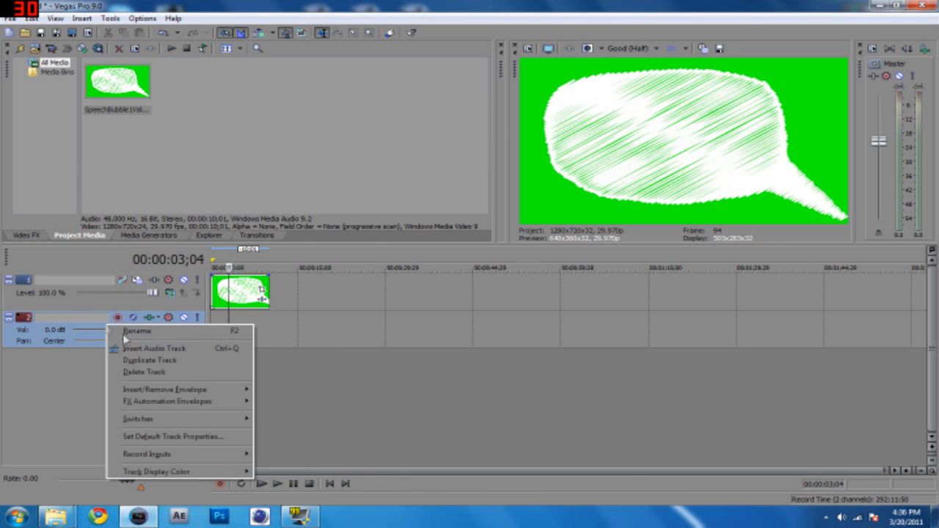
pyautogui.click(150, 374)
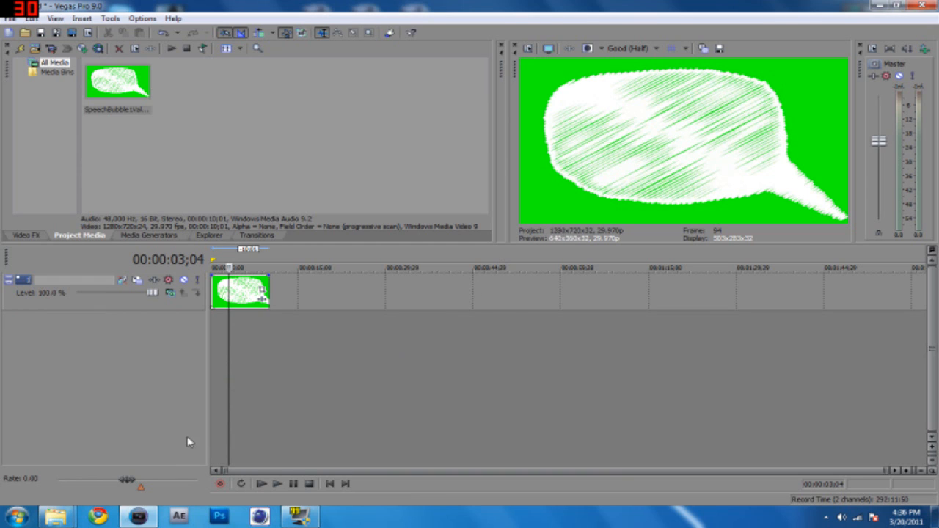
# Switch to Paint and fill the whole 1280 × 720 px canvas with light blue.
pyautogui.click(16, 517)
pyautogui.write('pain')
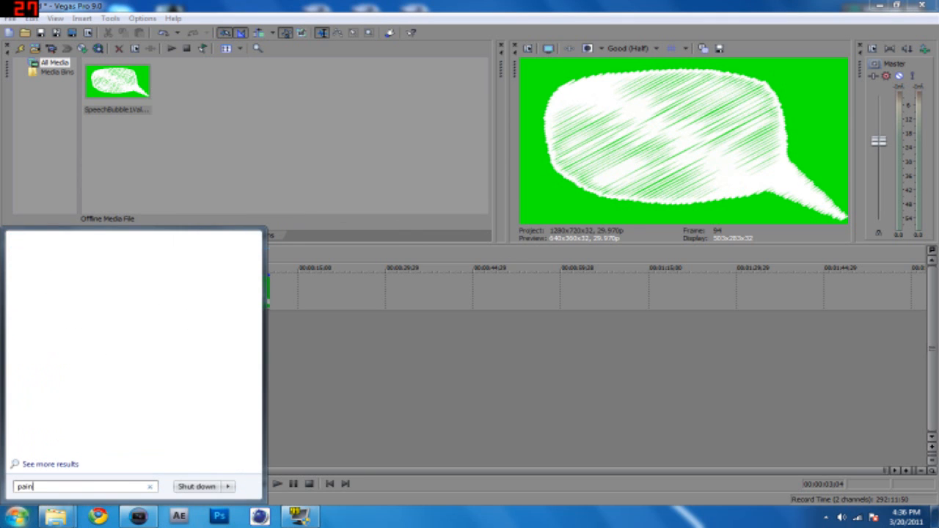
pyautogui.click(54, 260)
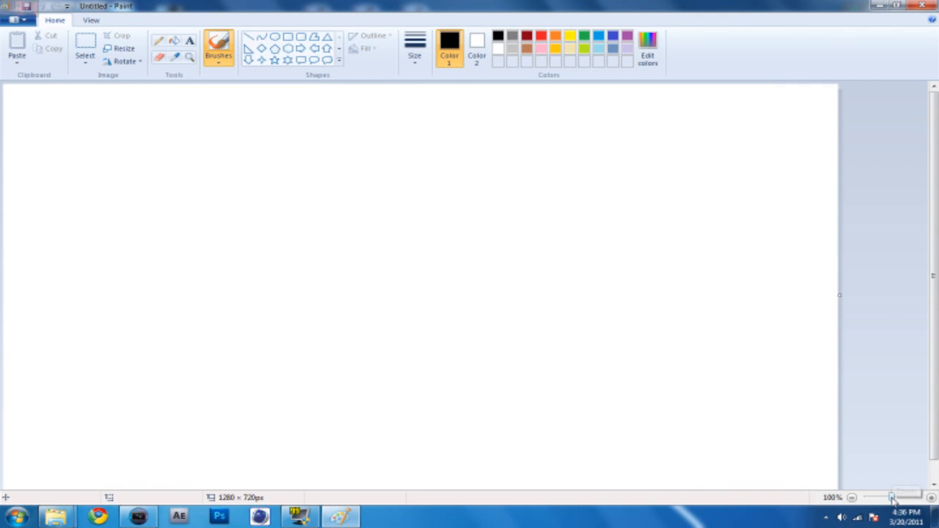
pyautogui.moveTo(892, 498); pyautogui.dragTo(889, 499)
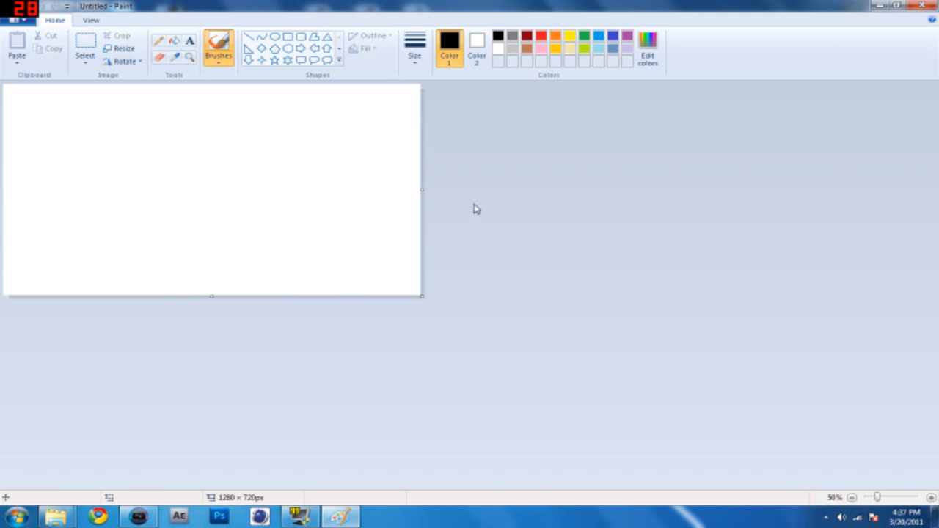
pyautogui.moveTo(422, 189)
pyautogui.mouseDown()
pyautogui.moveTo(463, 189)
pyautogui.moveTo(420, 189)
pyautogui.mouseUp()
pyautogui.click(600, 38)
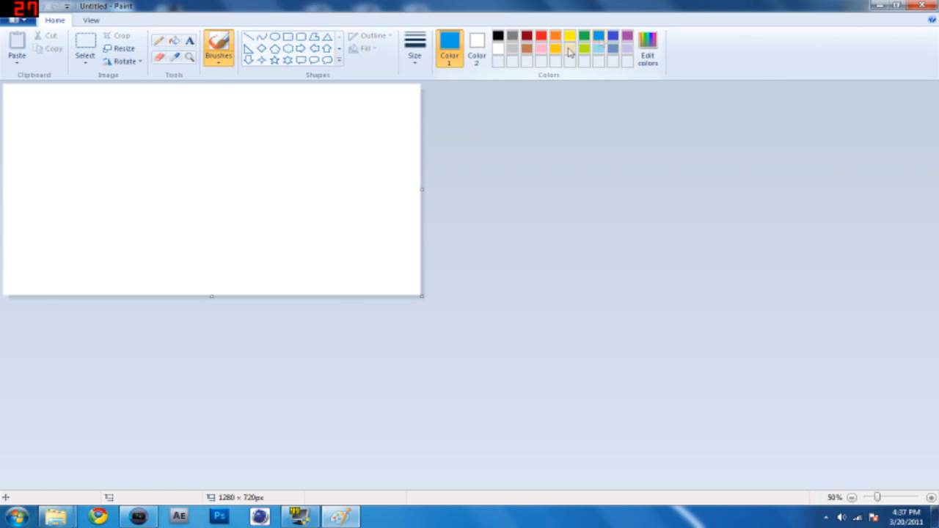
pyautogui.click(176, 44)
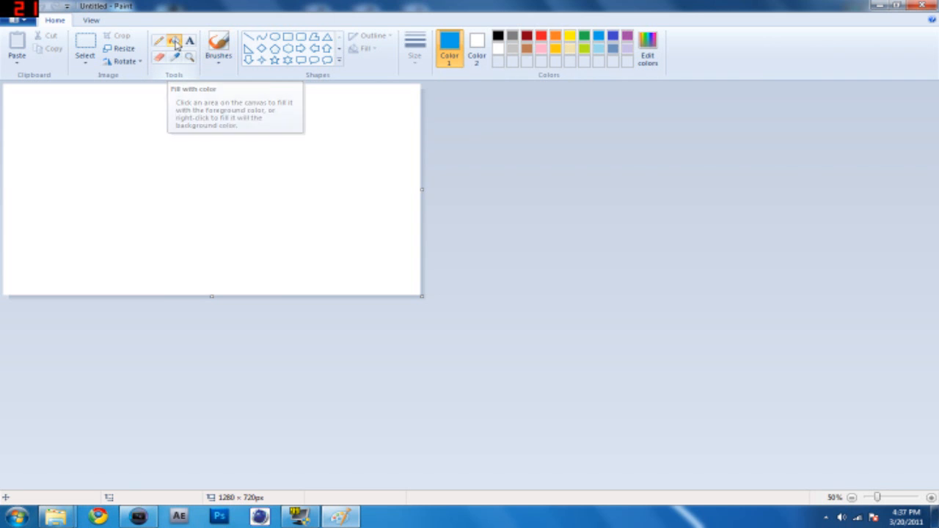
pyautogui.click(194, 142)
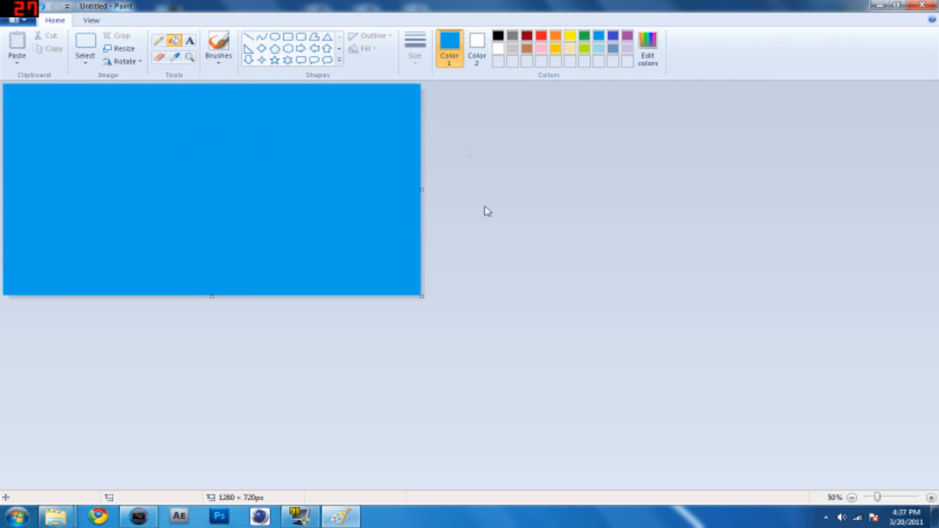
# Save the blue image to the desktop as a PNG named speechbubblecolor.png.
pyautogui.click(27, 22)
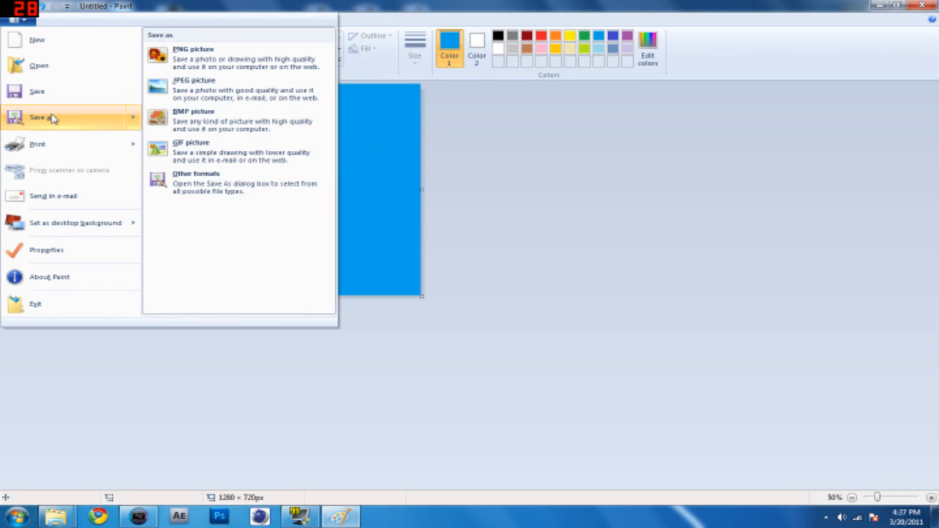
pyautogui.click(53, 118)
pyautogui.click(46, 83)
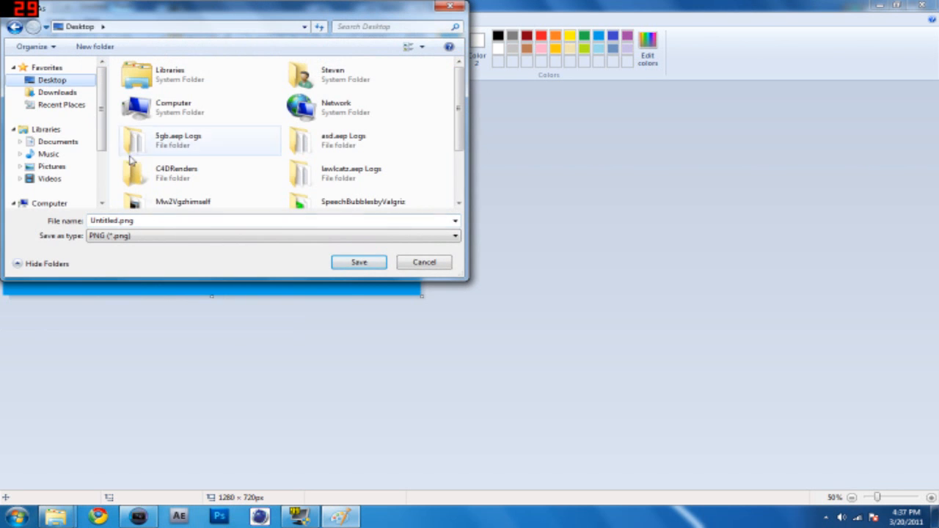
pyautogui.moveTo(138, 221); pyautogui.dragTo(4, 212)
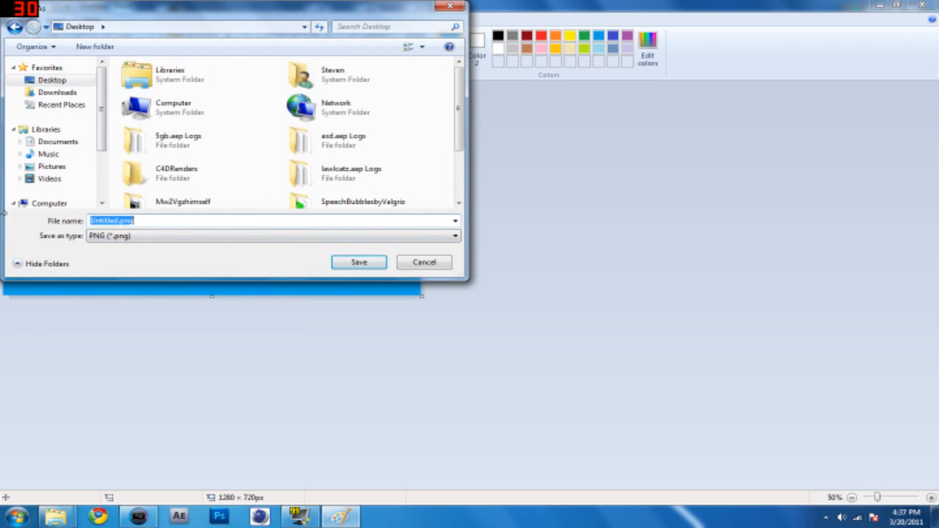
pyautogui.click(116, 220)
pyautogui.moveTo(116, 220); pyautogui.dragTo(17, 219)
pyautogui.write('speechbubbles')
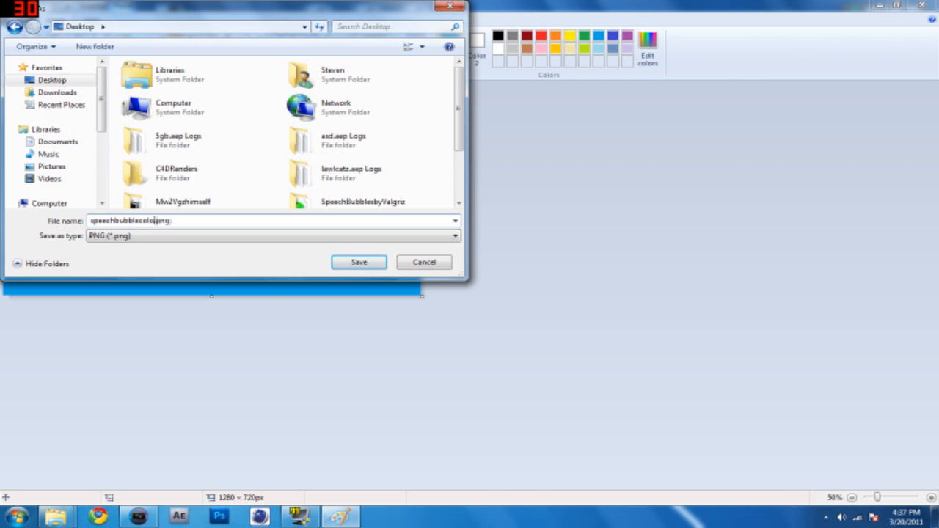
pyautogui.press('Return')
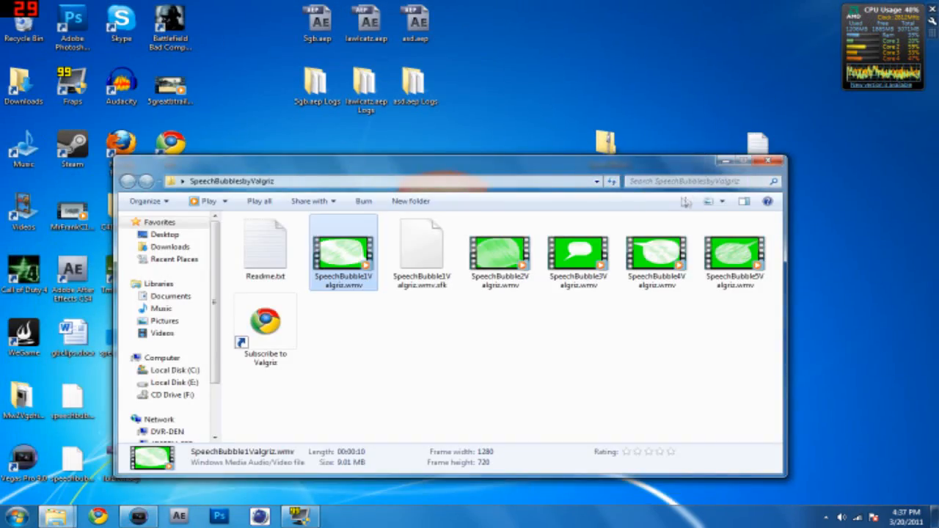
# Add speechbubblecolor.png from the desktop to a new Vegas Pro track beneath the speech bubble clip and extend it to the clip's length.
pyautogui.moveTo(687, 170); pyautogui.dragTo(823, 101)
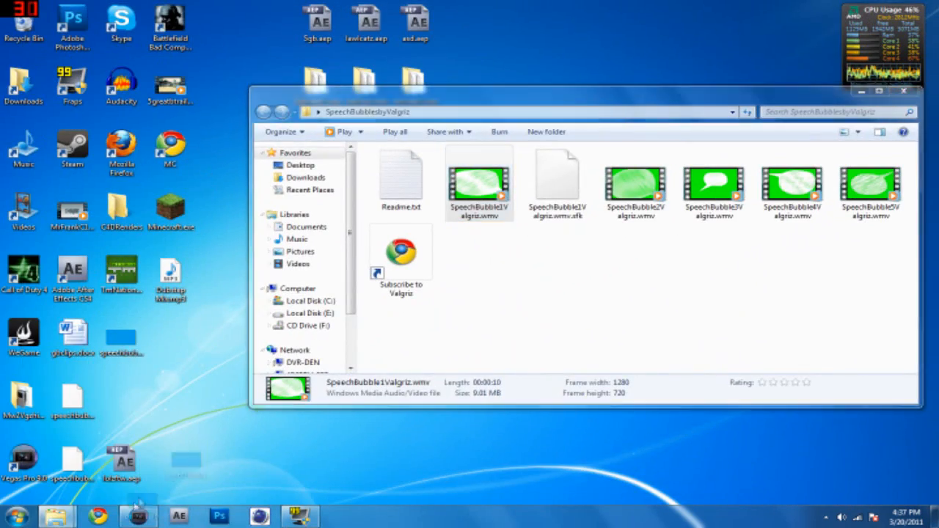
pyautogui.click(138, 516)
pyautogui.moveTo(136, 517); pyautogui.dragTo(218, 337)
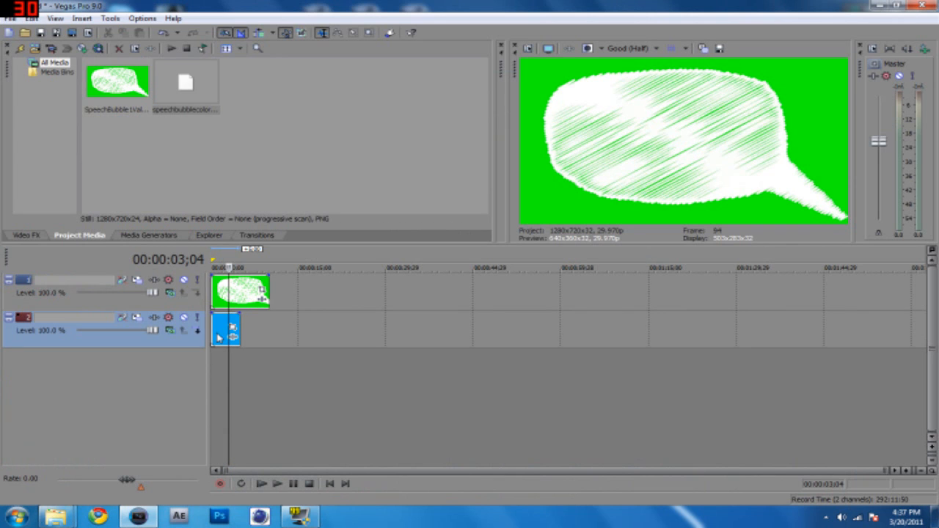
pyautogui.moveTo(239, 334); pyautogui.dragTo(268, 340)
# Set the speech bubble track's compositing mode to Darken and check the bubble's color in the preview.
pyautogui.click(243, 380)
pyautogui.click(119, 305)
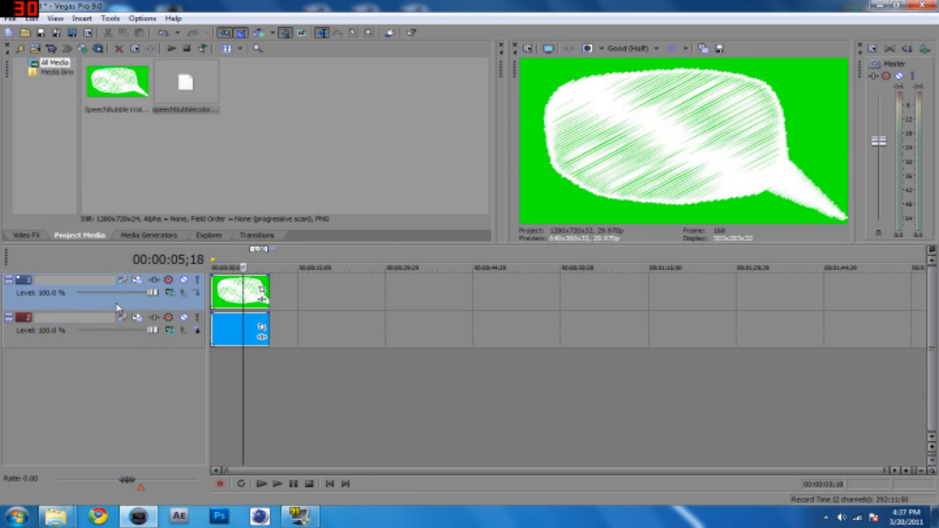
pyautogui.click(170, 294)
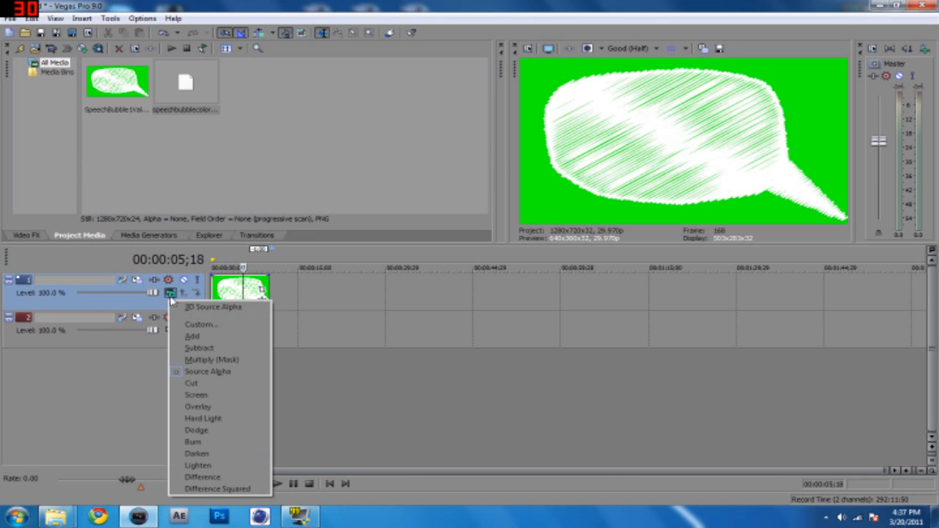
pyautogui.click(226, 455)
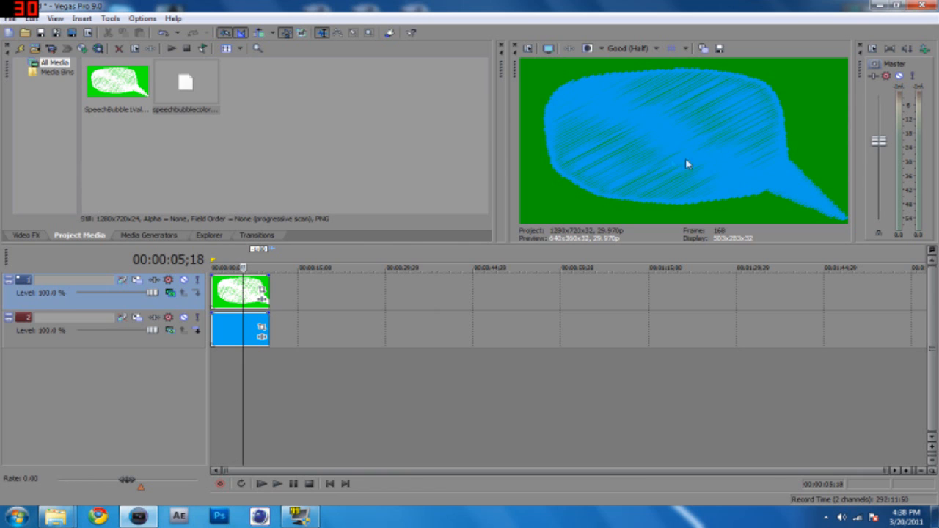
pyautogui.click(223, 380)
pyautogui.click(243, 377)
# Add a generated Default Text event at the start of the timeline on a new track above the speech bubble.
pyautogui.click(136, 236)
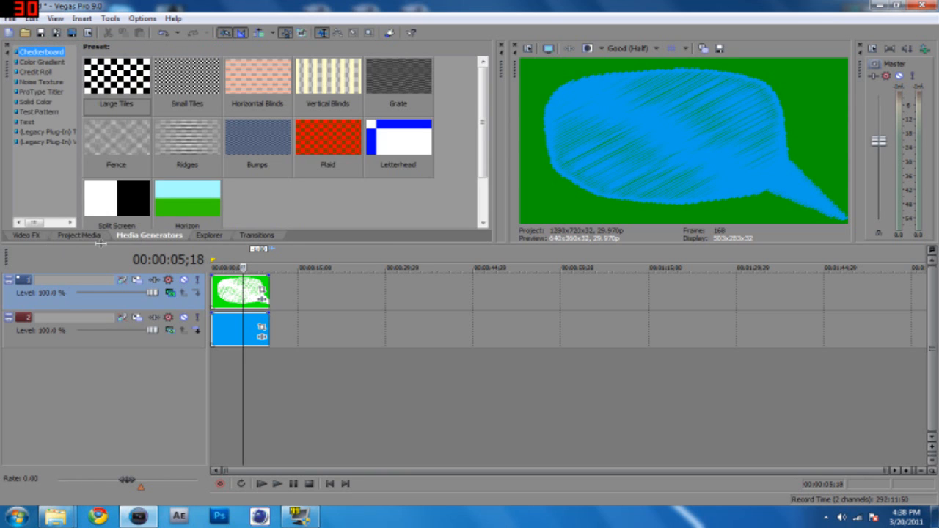
pyautogui.click(25, 121)
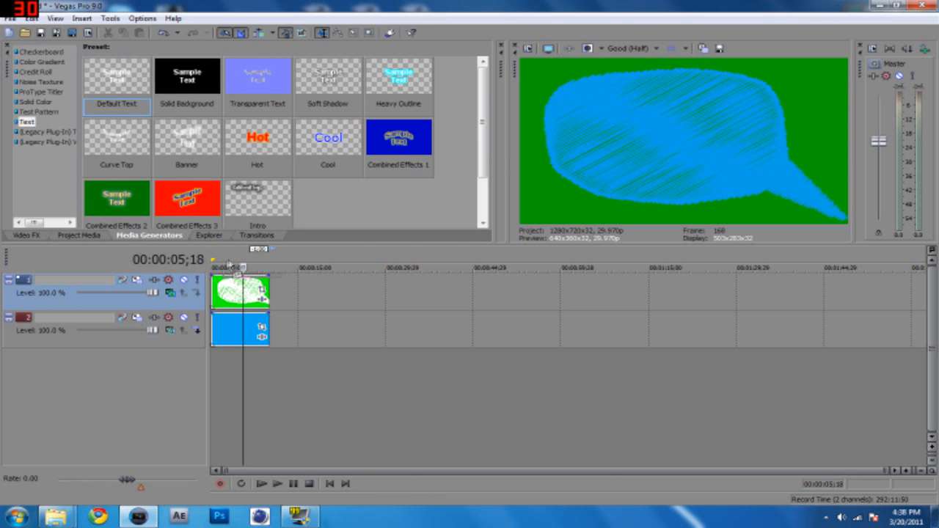
pyautogui.moveTo(220, 267); pyautogui.dragTo(224, 359)
pyautogui.moveTo(462, 213); pyautogui.dragTo(392, 112)
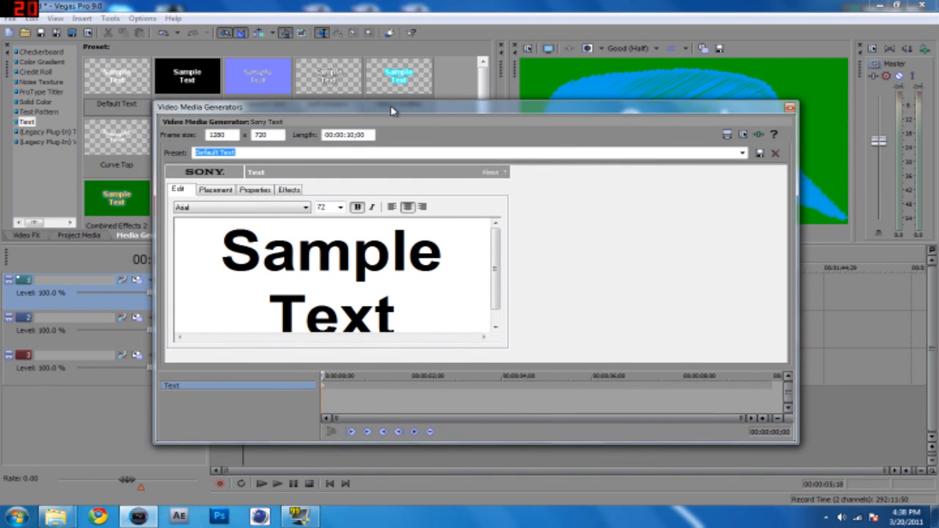
# Replace the sample text with "vegas" in the [ank]* font.
pyautogui.moveTo(496, 290); pyautogui.dragTo(498, 310)
pyautogui.moveTo(397, 323); pyautogui.dragTo(220, 220)
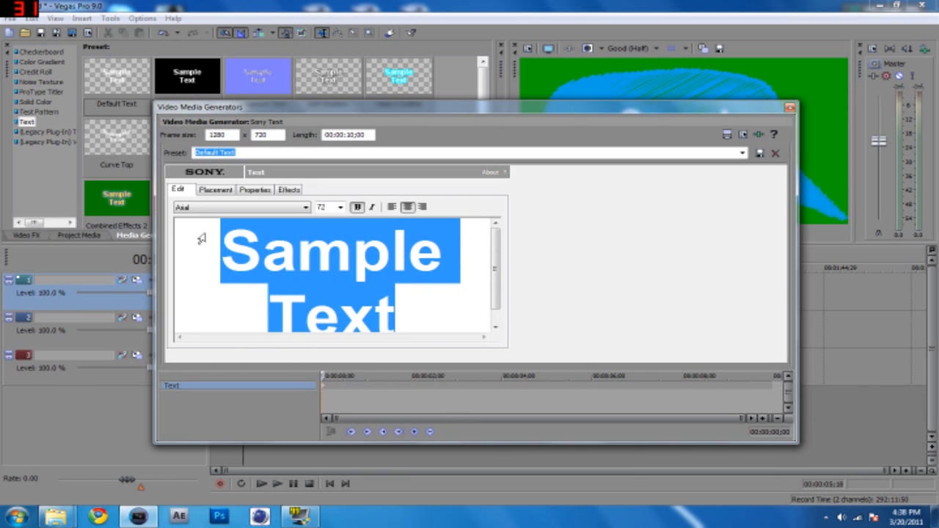
pyautogui.press('Delete')
pyautogui.click(306, 207)
pyautogui.moveTo(308, 273); pyautogui.dragTo(306, 431)
pyautogui.click(185, 439)
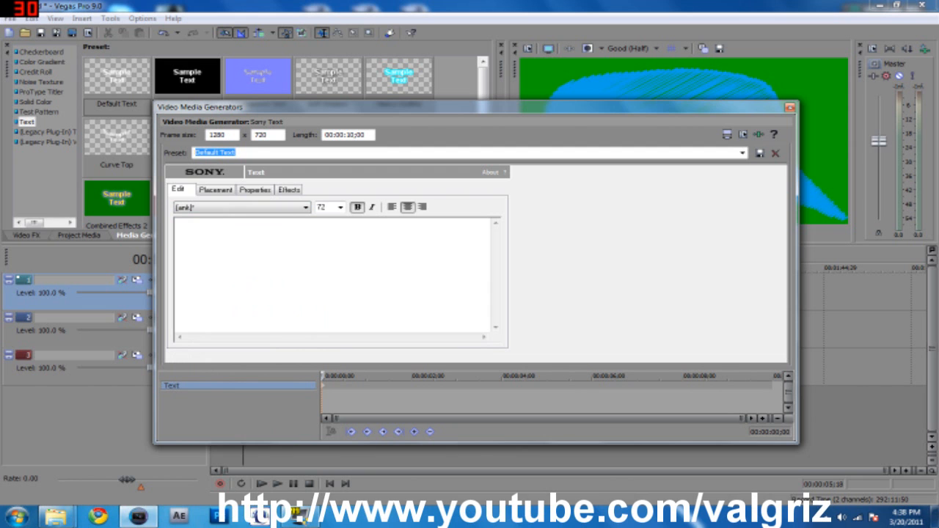
pyautogui.write('vegas')
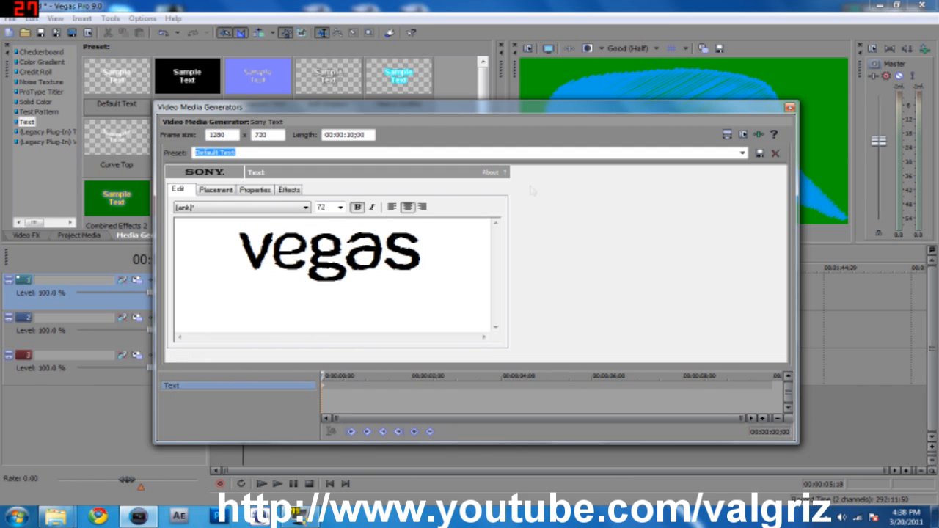
# Set the font size of the "vegas" text to 144 and close the text settings.
pyautogui.moveTo(495, 111); pyautogui.dragTo(554, 203)
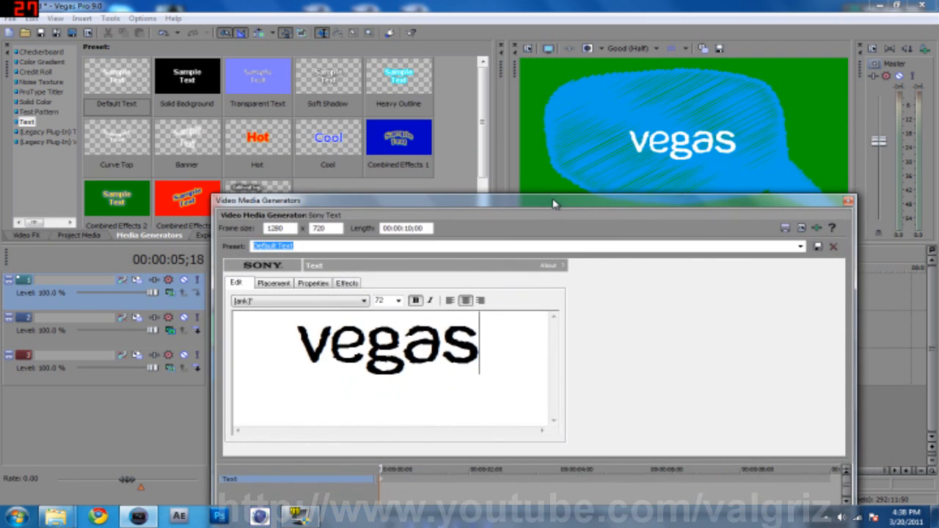
pyautogui.doubleClick(374, 323)
pyautogui.click(397, 300)
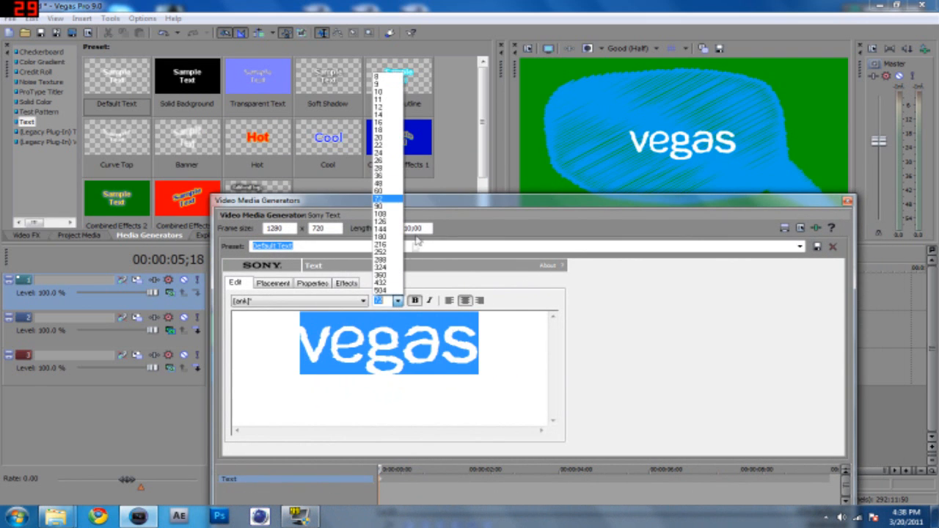
pyautogui.click(389, 229)
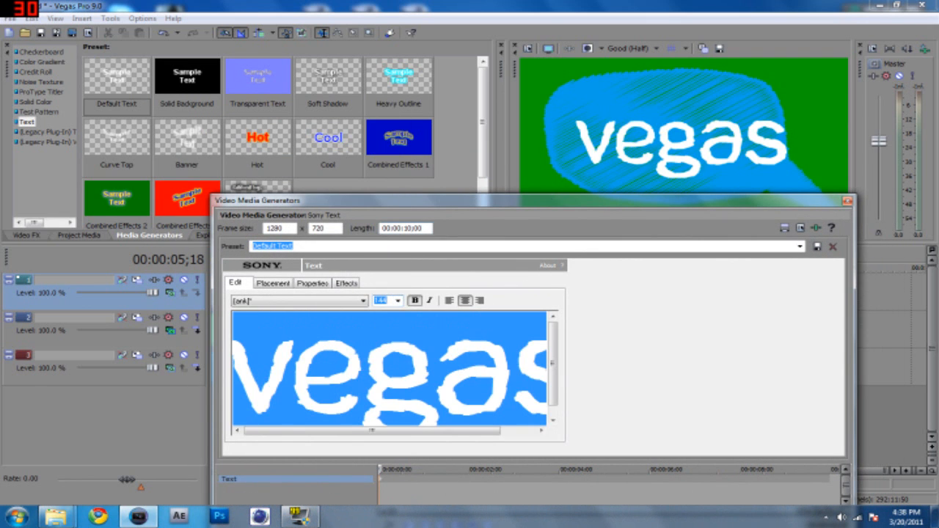
pyautogui.click(847, 201)
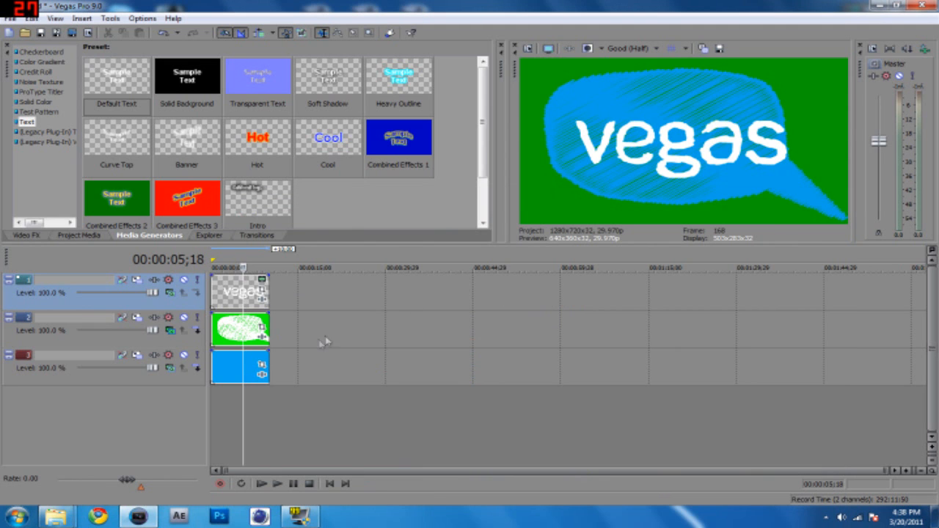
# Reopen the text settings and shift the "vegas" text slightly up and left to about X -0.098, Y -0.055.
pyautogui.click(263, 281)
pyautogui.click(286, 287)
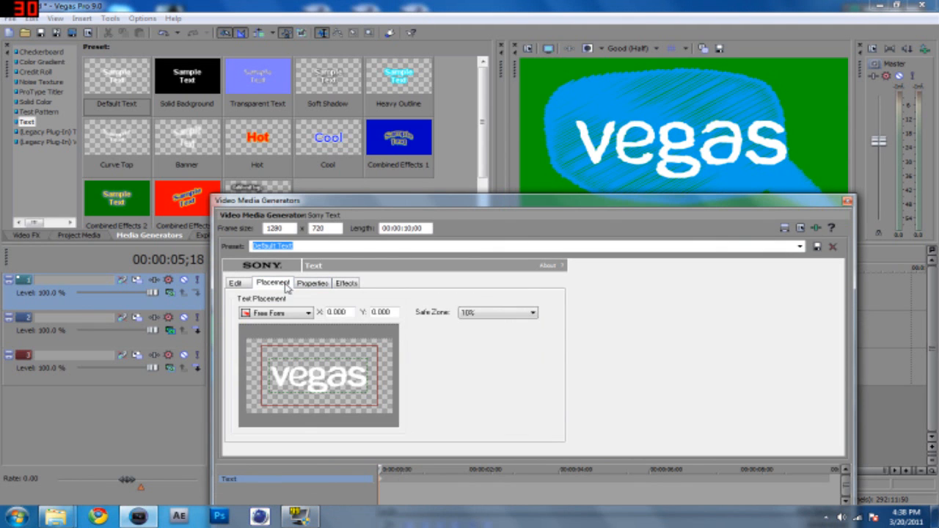
pyautogui.moveTo(314, 378); pyautogui.dragTo(307, 378)
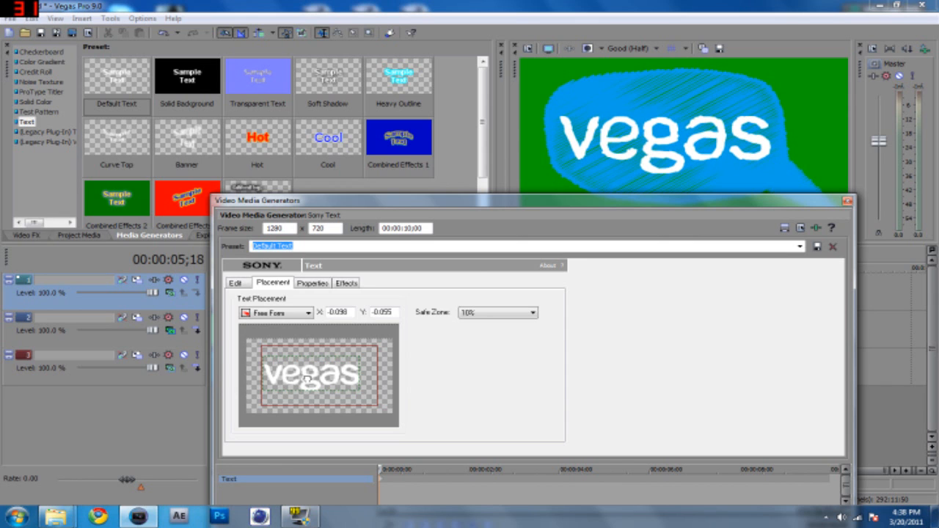
# Set the "vegas" text's font size to 126, close the settings and view the frame at about 4 seconds.
pyautogui.click(234, 283)
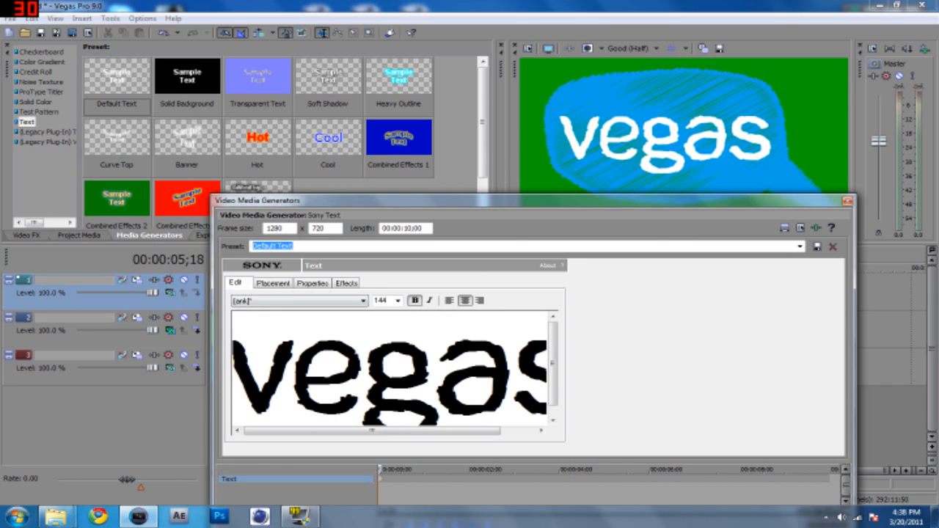
pyautogui.moveTo(234, 366); pyautogui.dragTo(635, 408)
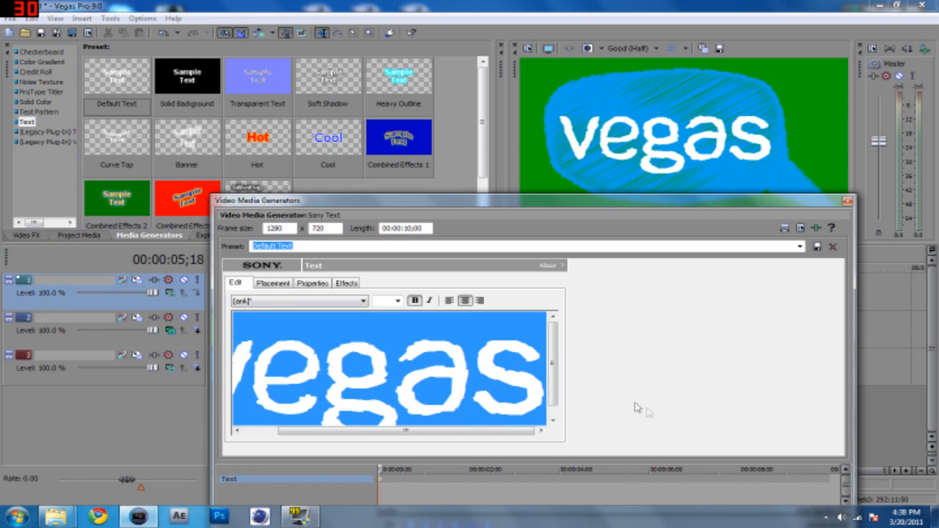
pyautogui.click(396, 302)
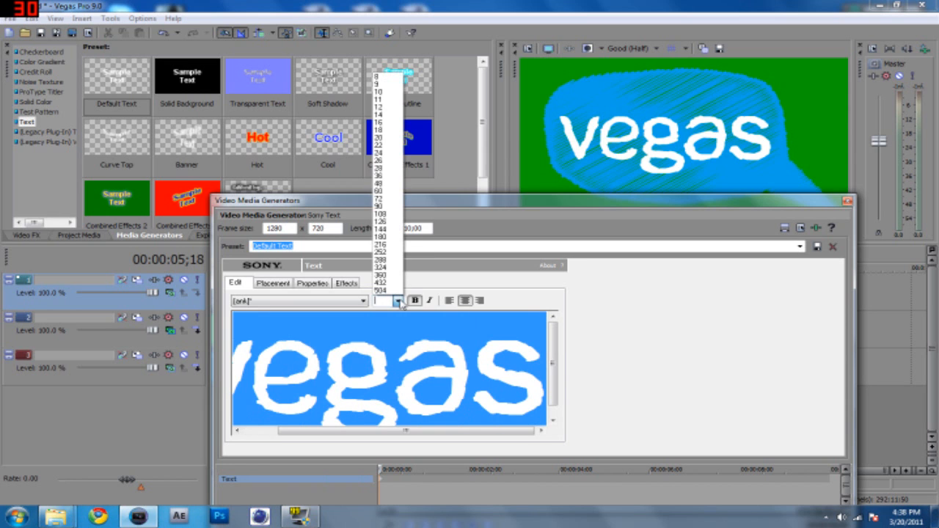
pyautogui.click(382, 221)
pyautogui.click(848, 201)
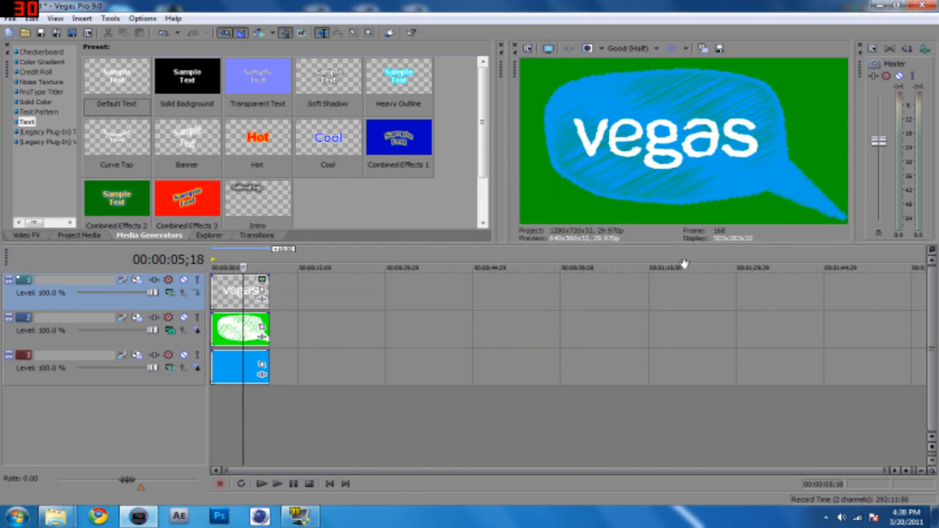
pyautogui.click(236, 403)
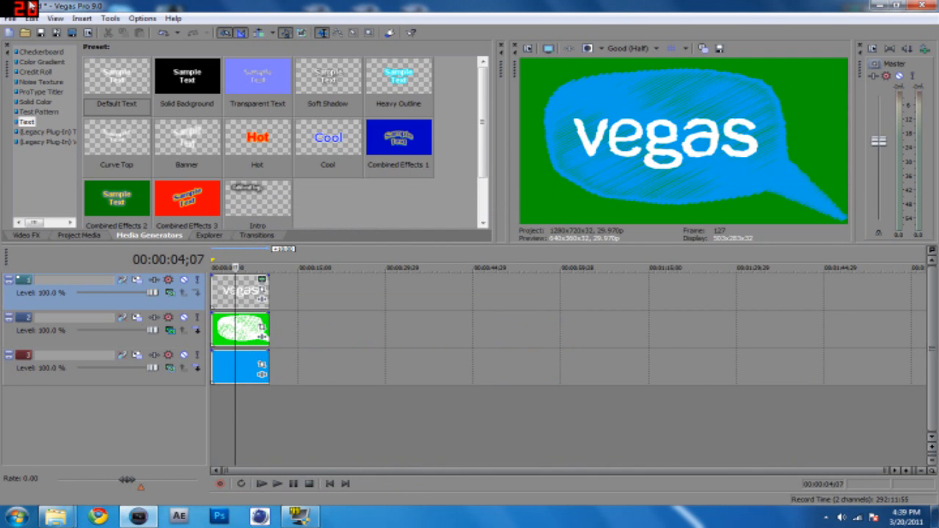
# Render the project to the desktop as a Windows Media Video named speechbubblerendercolor.
pyautogui.click(8, 18)
pyautogui.click(71, 104)
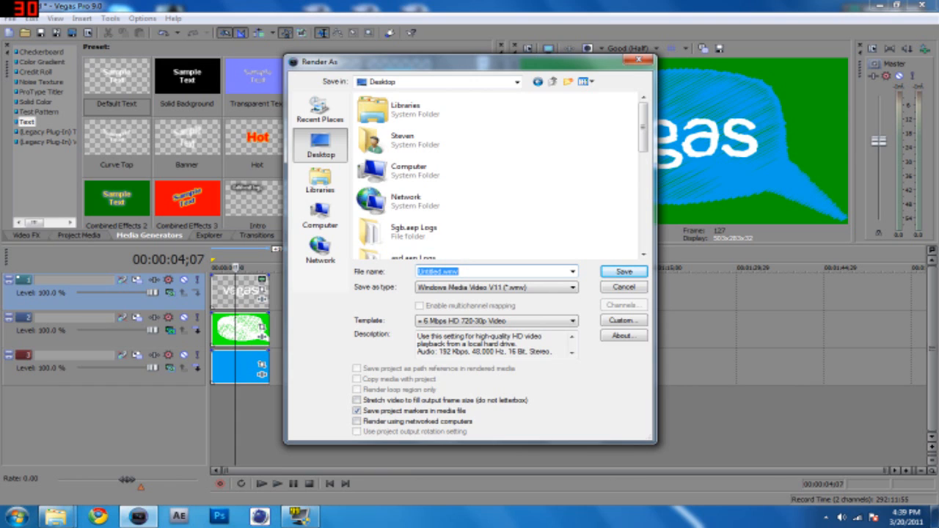
pyautogui.write('spee')
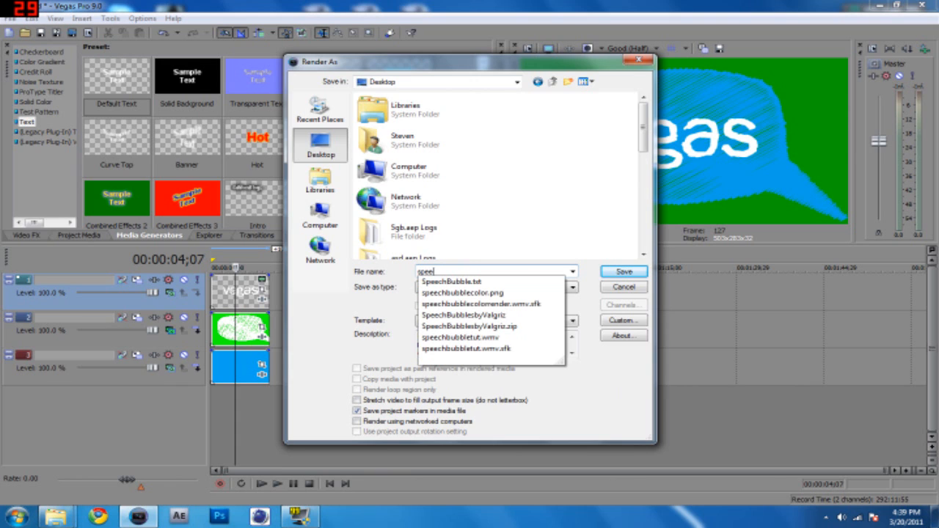
pyautogui.write('chbubble-')
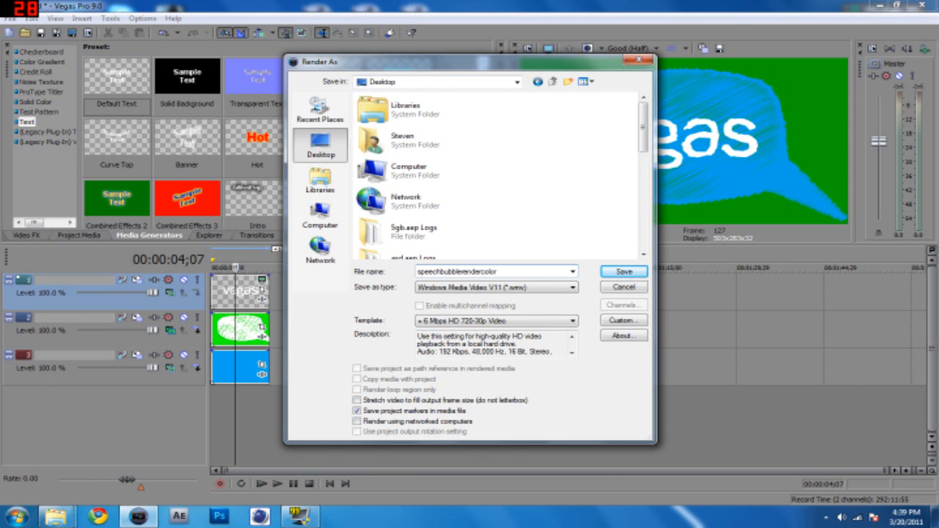
pyautogui.press('Return')
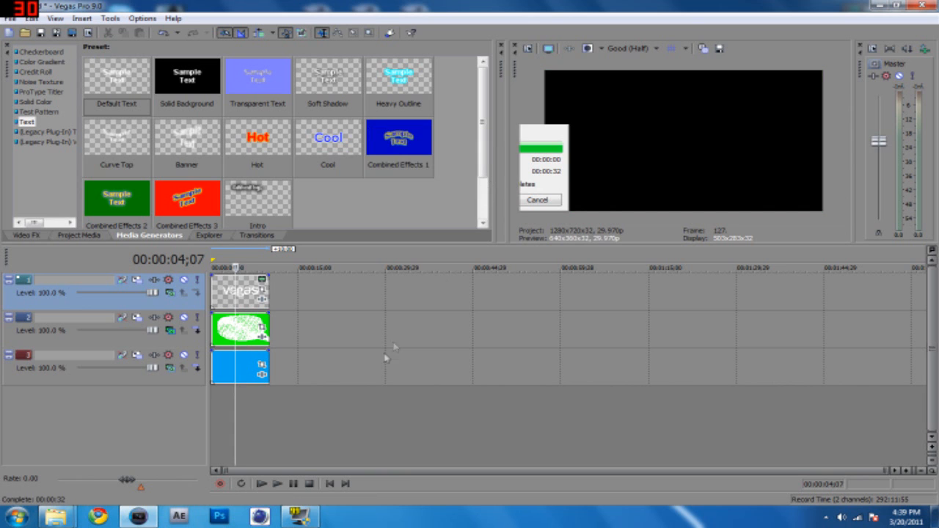
# Delete the blue image, speech bubble and text events from the timeline.
pyautogui.click(243, 366)
pyautogui.press('Delete')
pyautogui.click(239, 331)
pyautogui.press('Delete')
pyautogui.click(230, 295)
pyautogui.press('Delete')
# Bring the rendered speechbubblerendercolor.wmv from the desktop into Vegas Pro.
pyautogui.click(879, 5)
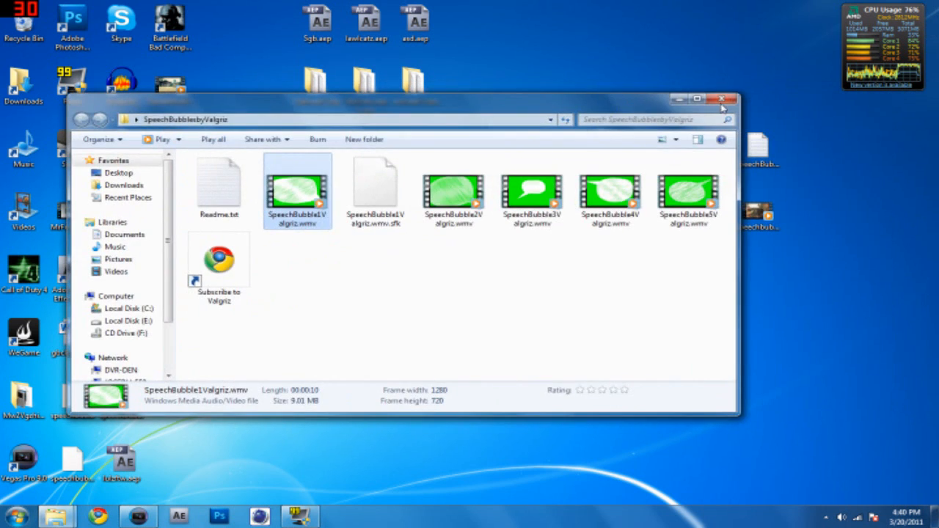
pyautogui.click(721, 100)
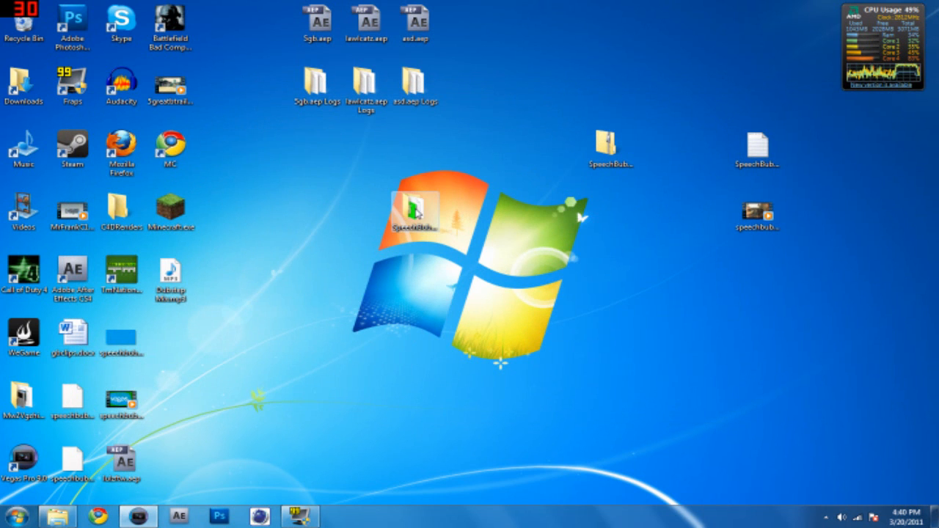
pyautogui.moveTo(132, 404); pyautogui.dragTo(648, 243)
pyautogui.click(609, 346)
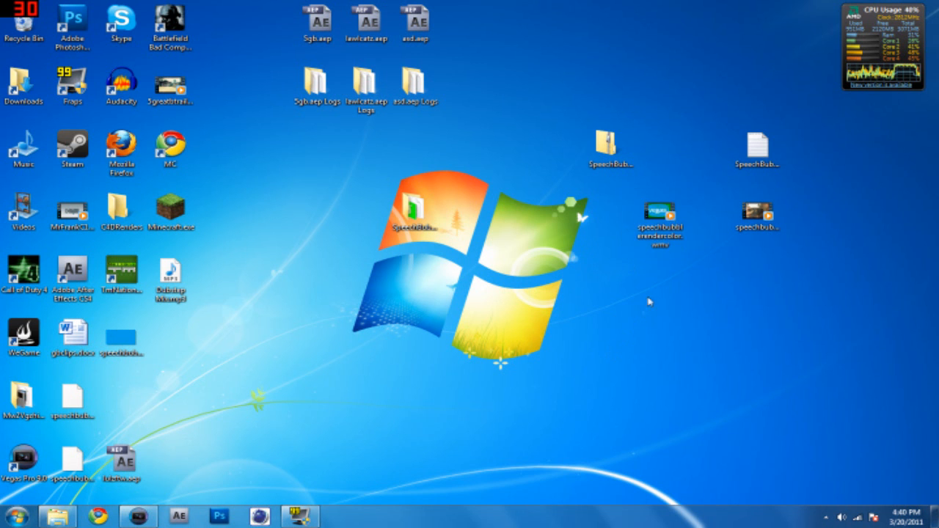
pyautogui.moveTo(664, 212); pyautogui.dragTo(144, 514)
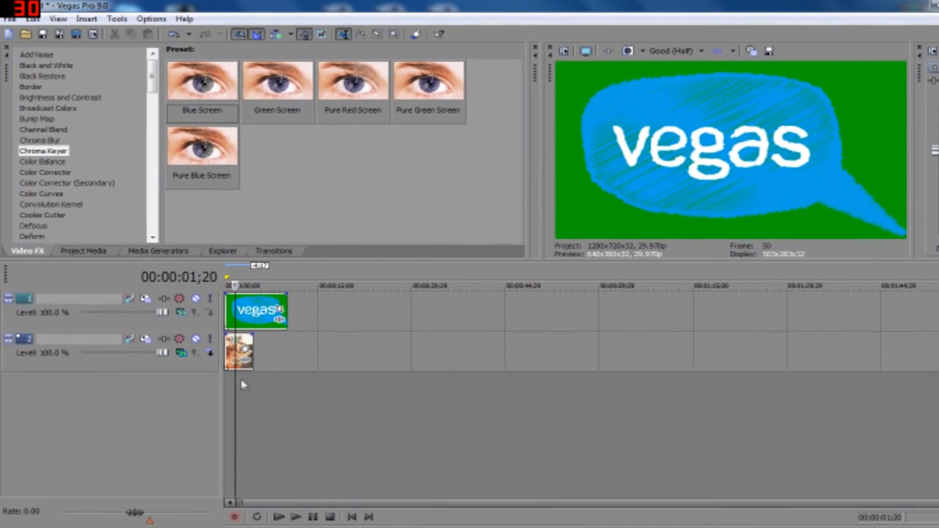
# Apply the Pure Red Screen Chroma Keyer preset to the rendered bubble clip, sample its green background as key color and enable the effect.
pyautogui.click(244, 388)
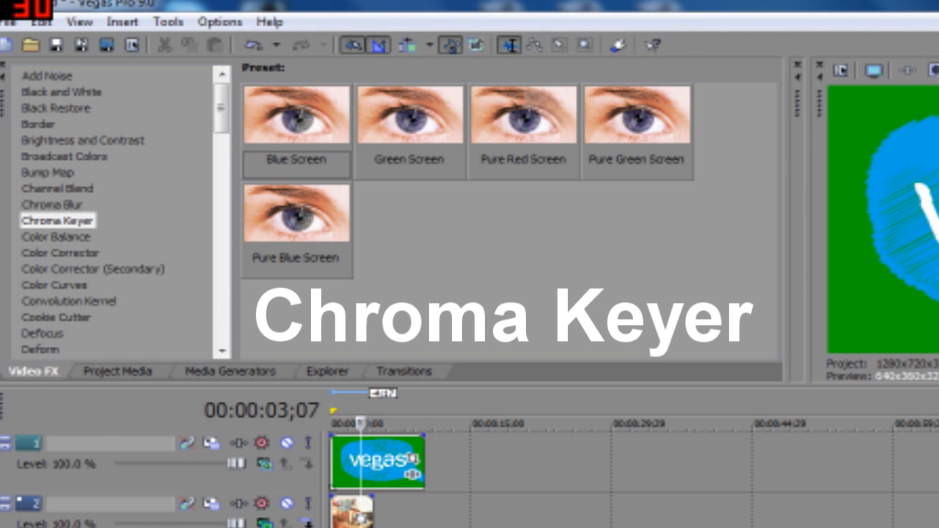
pyautogui.moveTo(525, 114); pyautogui.dragTo(389, 460)
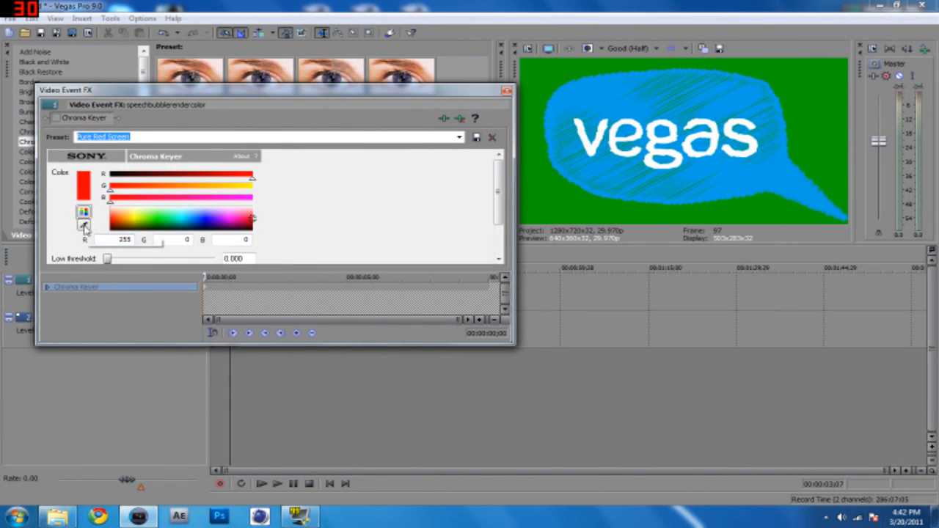
pyautogui.click(85, 226)
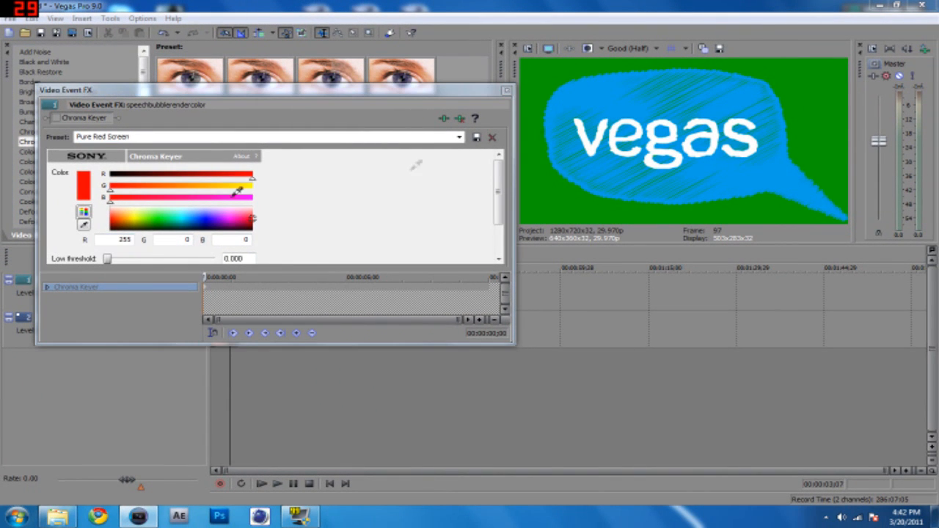
pyautogui.click(545, 74)
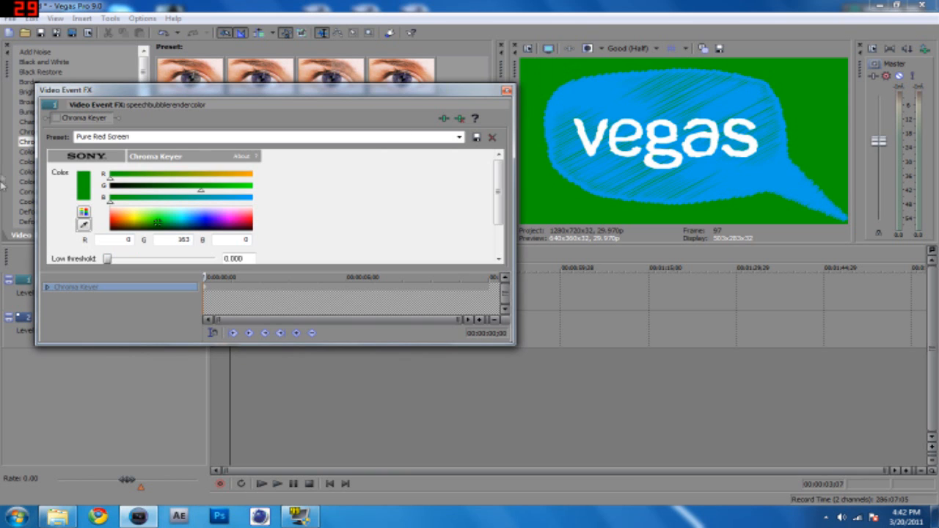
pyautogui.click(56, 118)
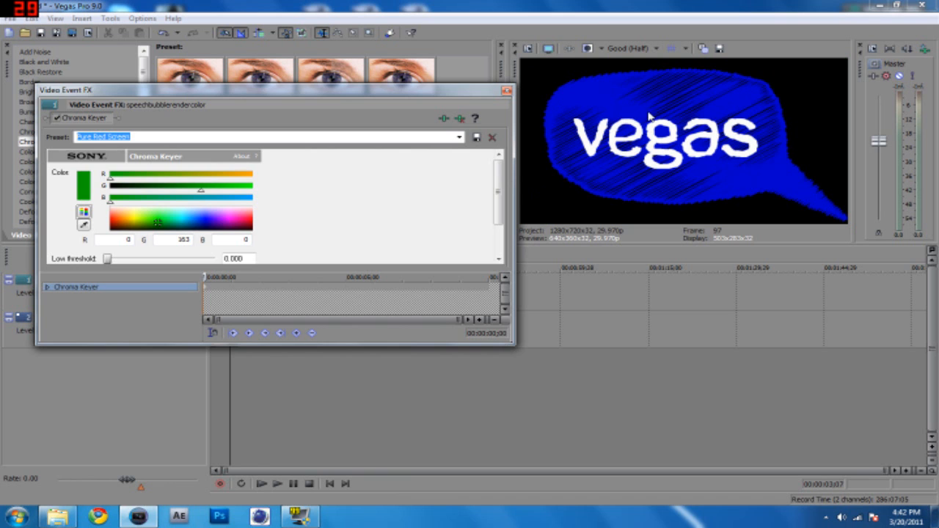
# Lower the Chroma Keyer's high threshold on the bubble clip to 0.727 and close the effect settings.
pyautogui.scroll(-3, 499, 202)
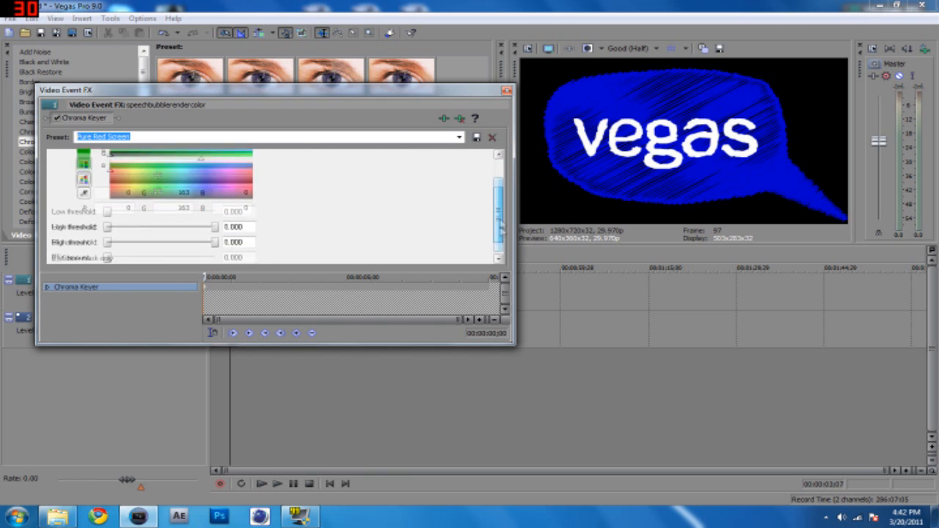
pyautogui.moveTo(219, 225); pyautogui.dragTo(163, 225)
pyautogui.moveTo(109, 209)
pyautogui.mouseDown()
pyautogui.moveTo(210, 210)
pyautogui.moveTo(108, 210)
pyautogui.mouseUp()
pyautogui.moveTo(163, 224); pyautogui.dragTo(175, 225)
pyautogui.click(183, 229)
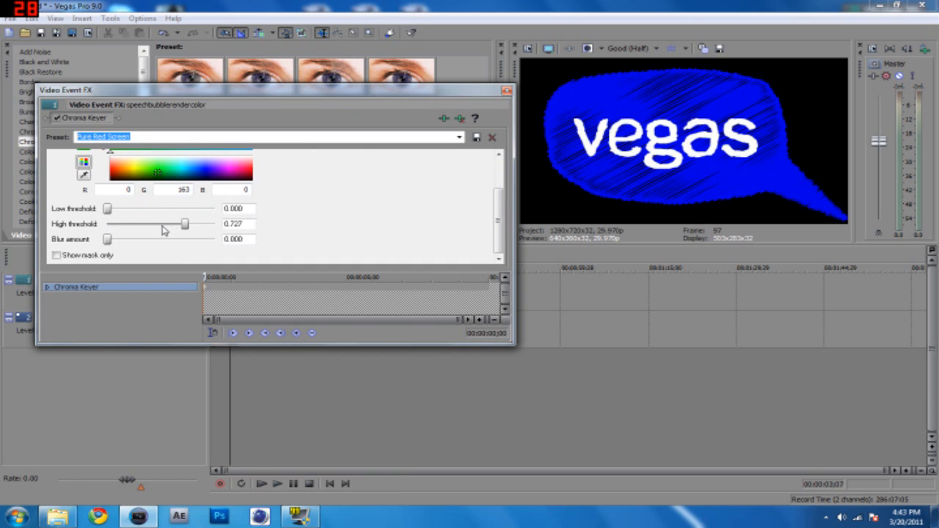
pyautogui.click(506, 90)
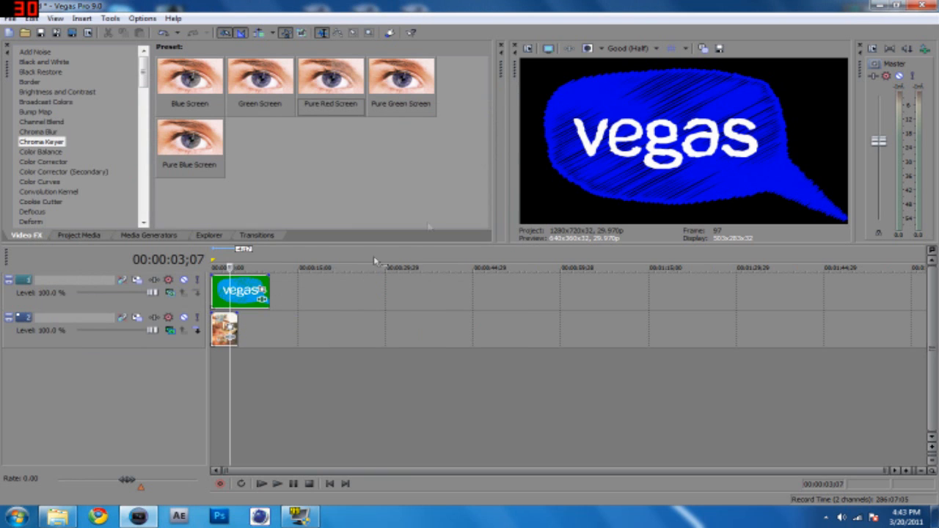
# Move the gameplay clip on the lower track beneath the middle of the bubble clip and check the composite there.
pyautogui.click(225, 371)
pyautogui.click(217, 374)
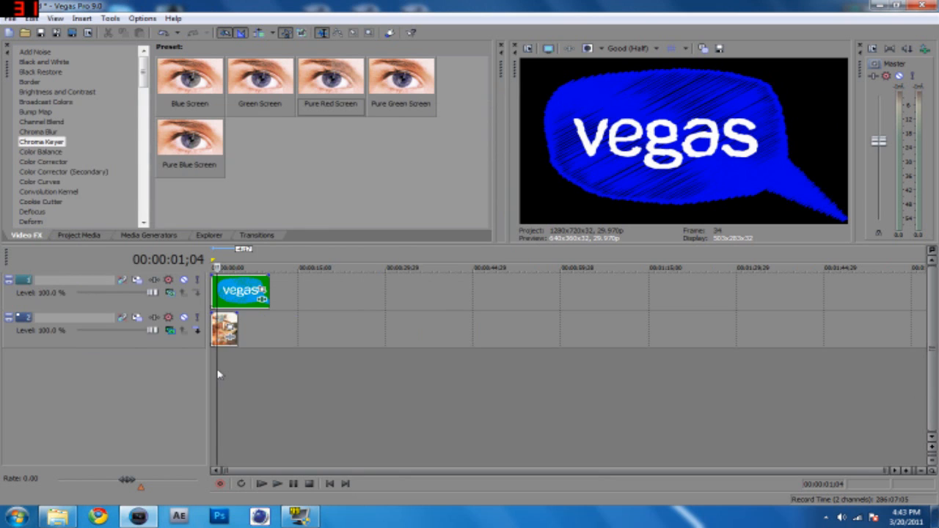
pyautogui.moveTo(225, 334); pyautogui.dragTo(300, 330)
pyautogui.click(246, 377)
pyautogui.click(302, 377)
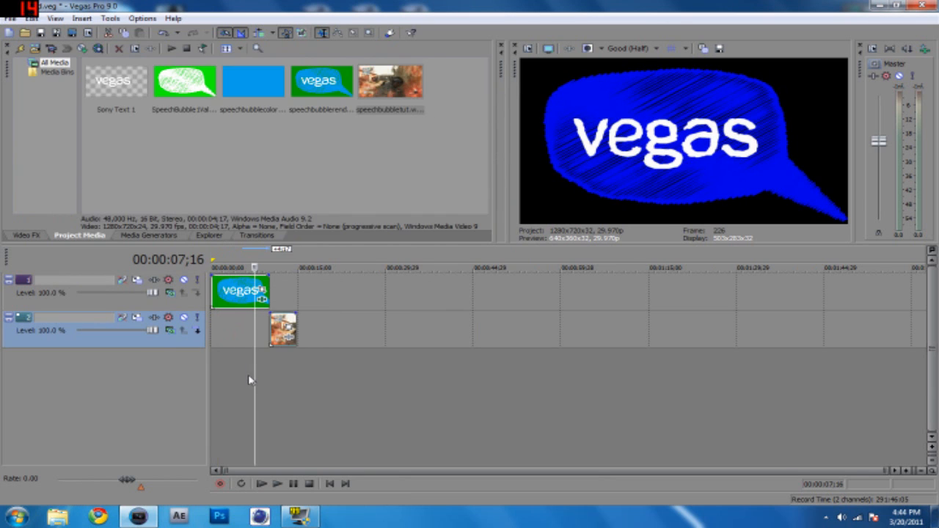
pyautogui.moveTo(283, 325); pyautogui.dragTo(244, 324)
pyautogui.click(239, 368)
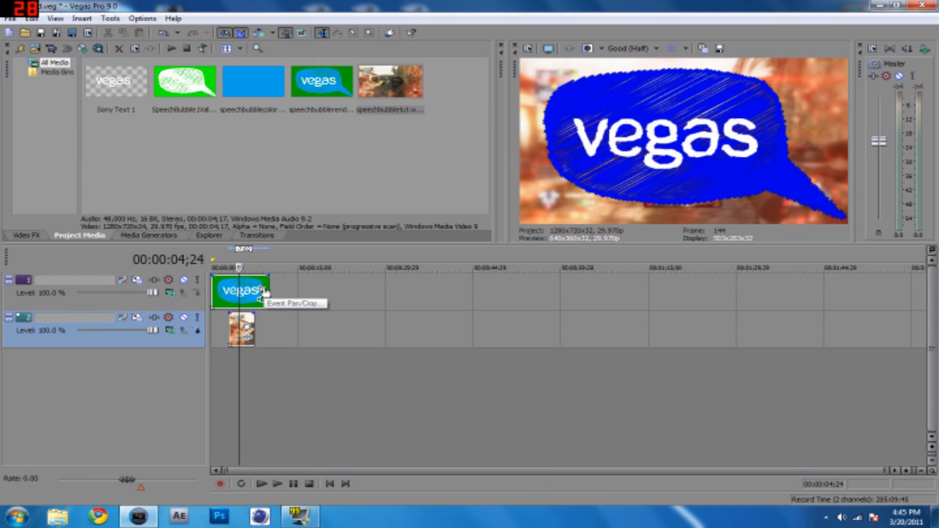
# Shrink the bubble in the picture by enlarging its Event Pan/Crop frame to about 3,962 × 2,229.
pyautogui.rightClick(229, 289)
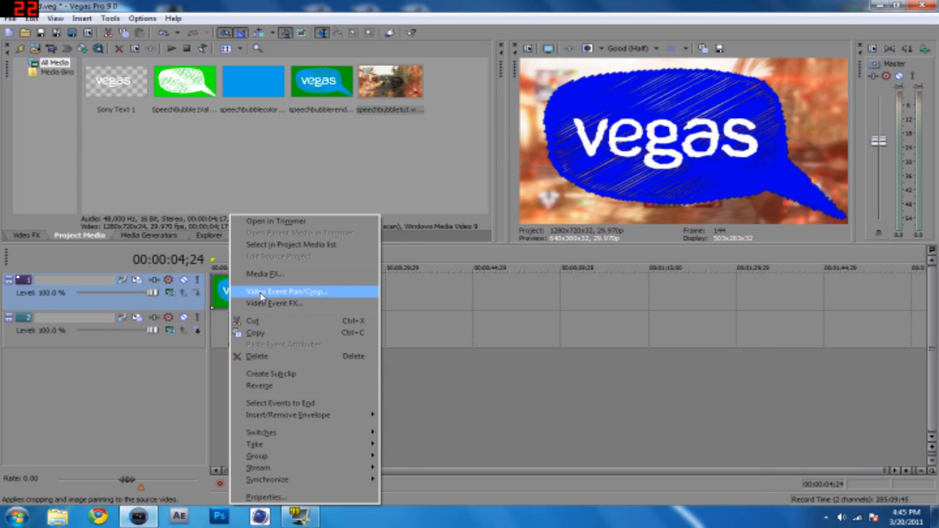
pyautogui.click(261, 295)
pyautogui.moveTo(469, 216); pyautogui.dragTo(353, 153)
pyautogui.scroll(-3, 440, 247)
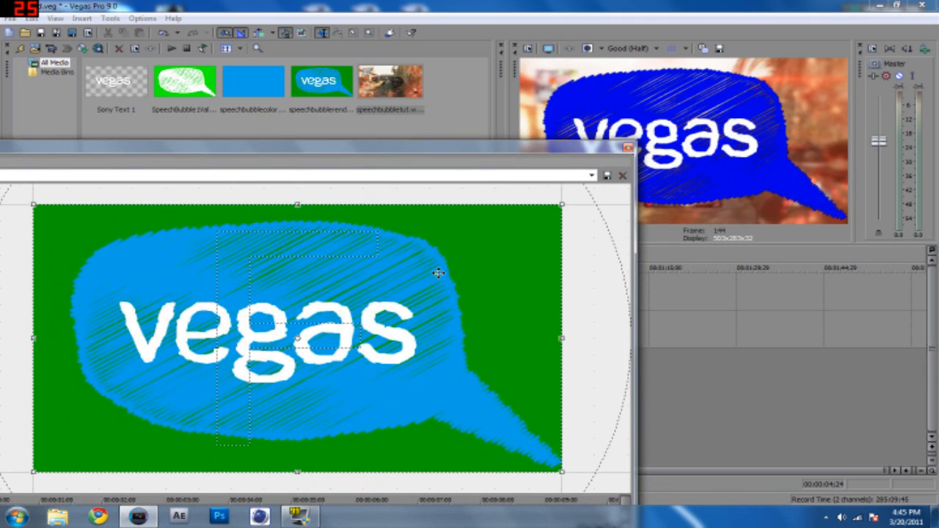
pyautogui.scroll(-2, 360, 316)
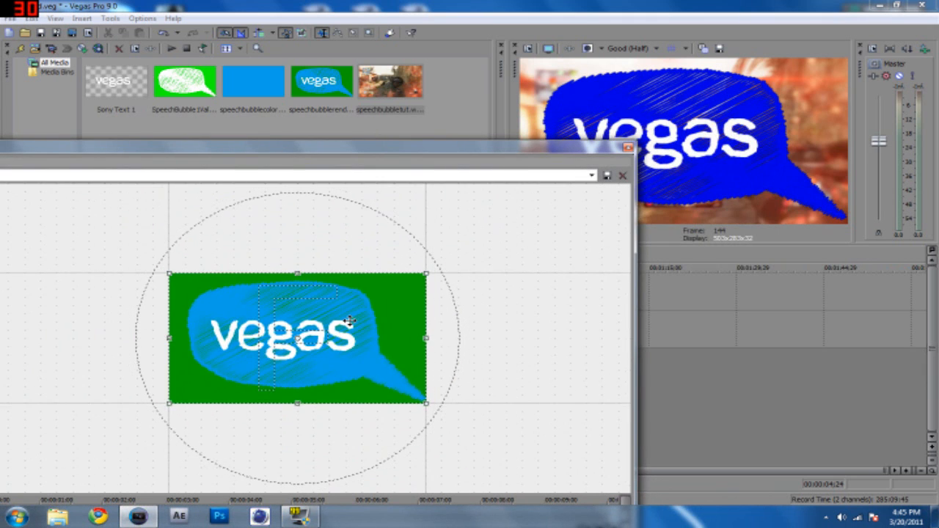
pyautogui.moveTo(358, 154); pyautogui.dragTo(519, 113)
pyautogui.moveTo(591, 111); pyautogui.dragTo(594, 112)
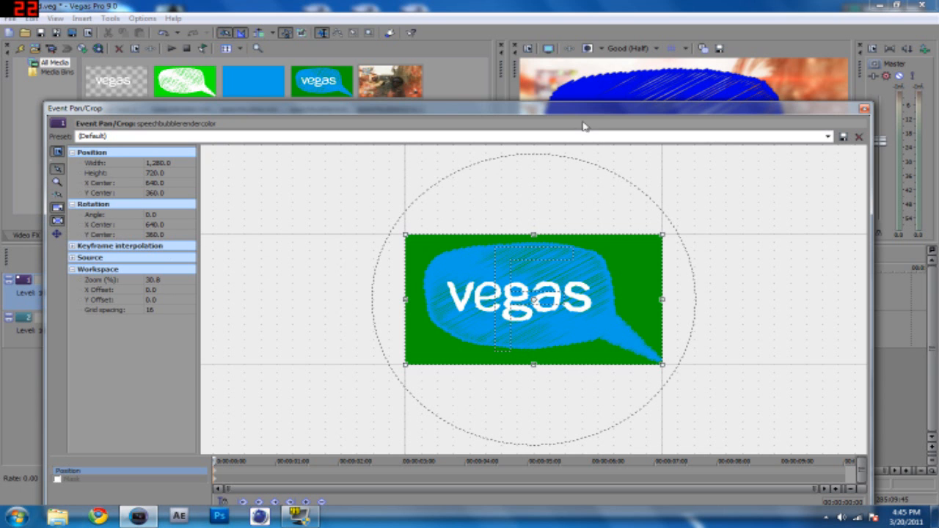
pyautogui.moveTo(582, 114); pyautogui.dragTo(281, 138)
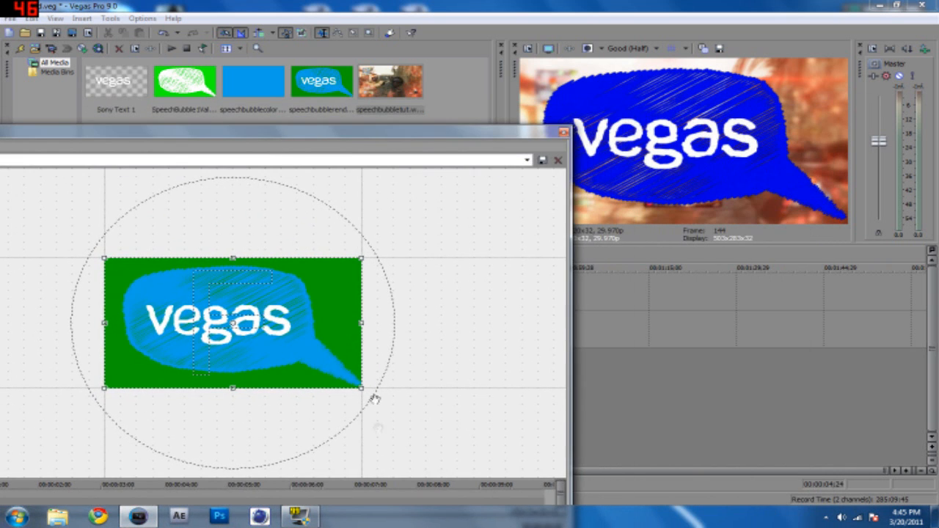
pyautogui.moveTo(356, 387); pyautogui.dragTo(509, 463)
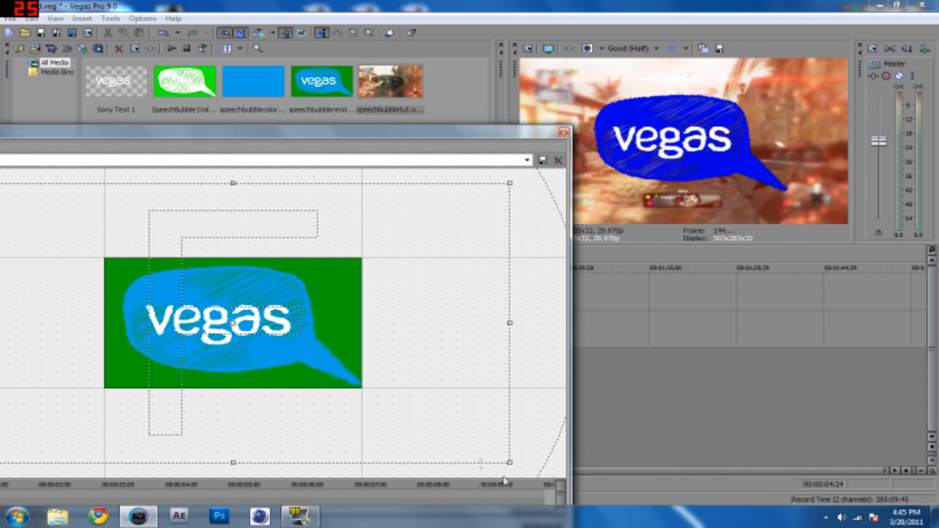
pyautogui.scroll(-4, 386, 405)
pyautogui.moveTo(398, 406); pyautogui.dragTo(470, 443)
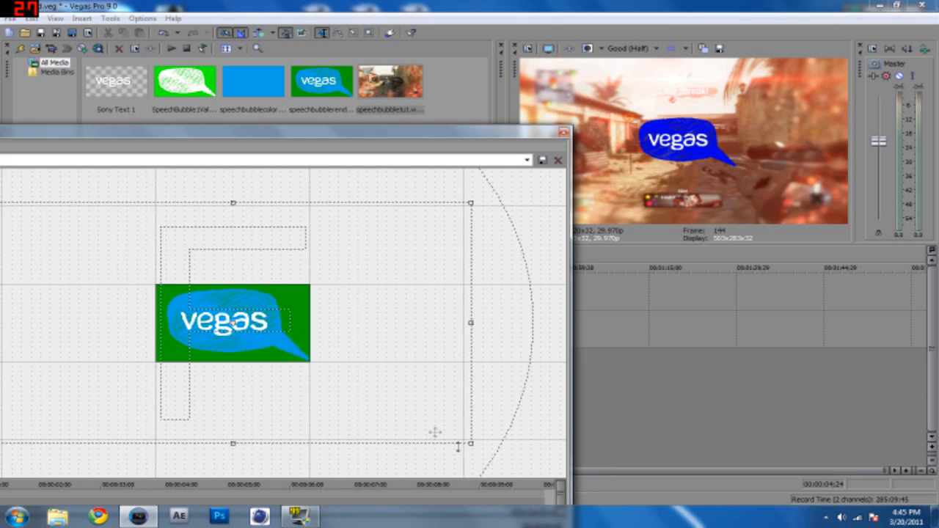
pyautogui.scroll(-3, 374, 391)
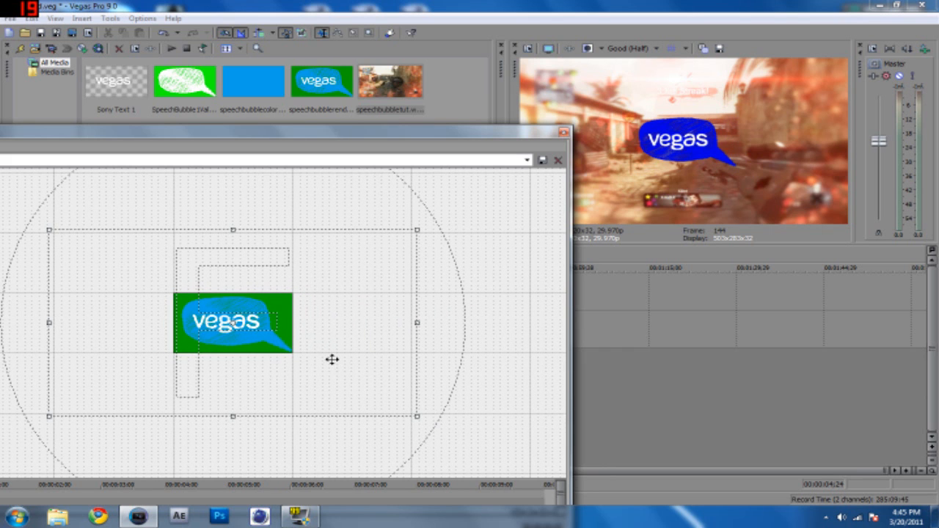
# Shift the bubble's Pan/Crop frame so the bubble sits at the left of the picture, and close the Pan/Crop settings.
pyautogui.moveTo(402, 138); pyautogui.dragTo(438, 123)
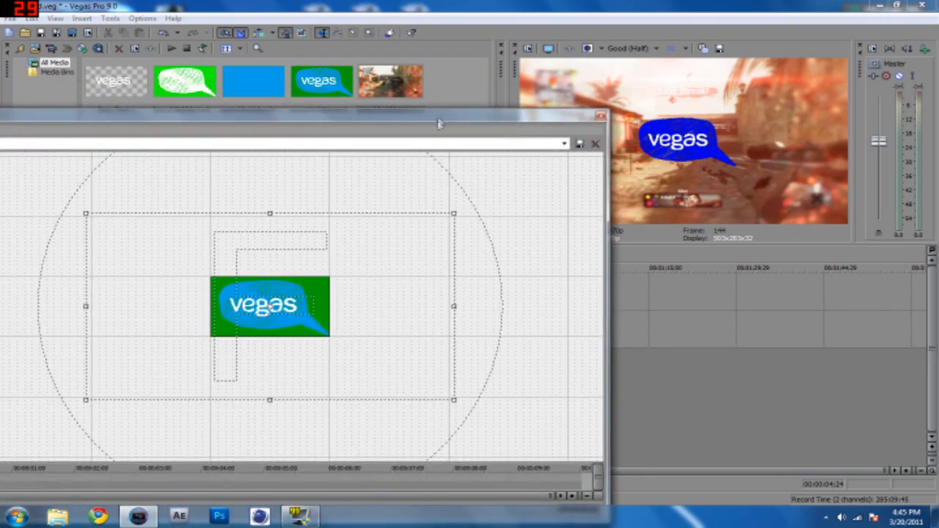
pyautogui.moveTo(350, 339)
pyautogui.mouseDown()
pyautogui.moveTo(367, 350)
pyautogui.moveTo(331, 325)
pyautogui.moveTo(390, 375)
pyautogui.moveTo(448, 364)
pyautogui.moveTo(467, 352)
pyautogui.moveTo(463, 333)
pyautogui.mouseUp()
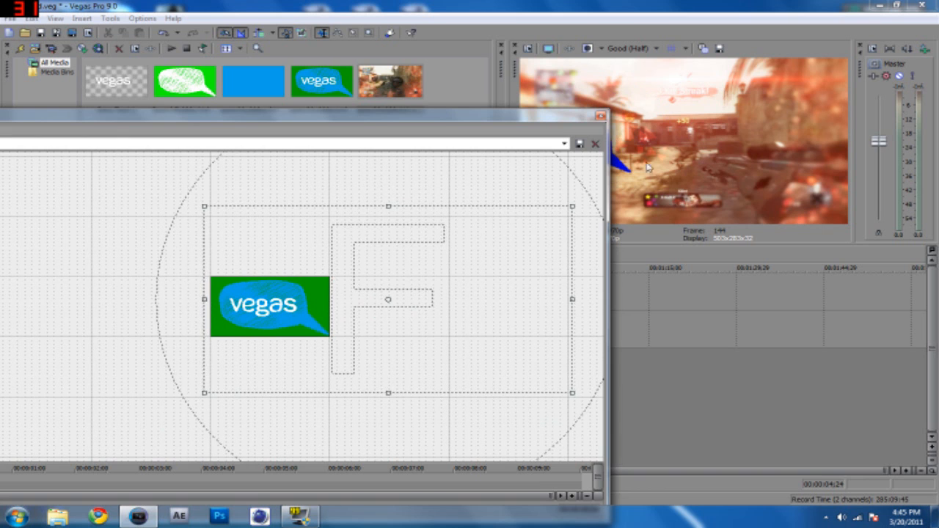
pyautogui.click(600, 116)
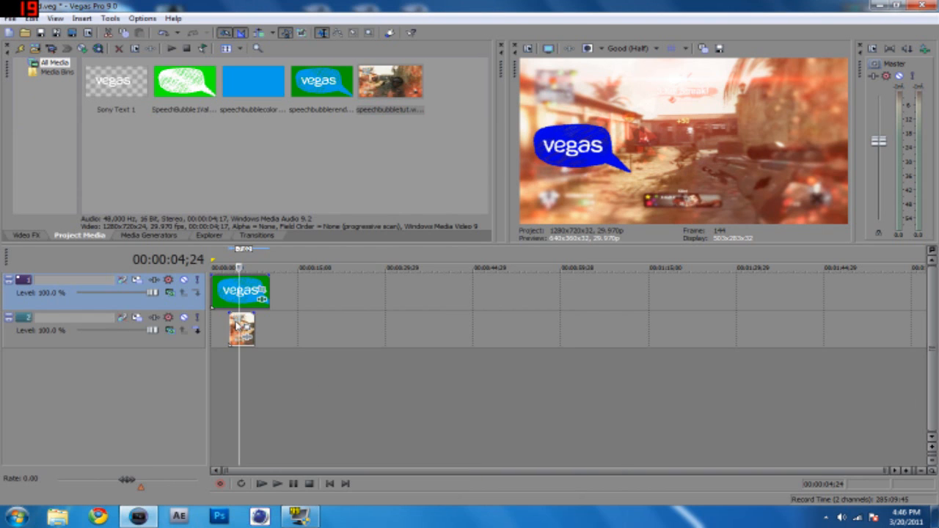
# Move the gameplay clip to the start of the timeline, stretch it to the bubble clip's length and play the composite.
pyautogui.moveTo(250, 320); pyautogui.dragTo(232, 320)
pyautogui.click(222, 376)
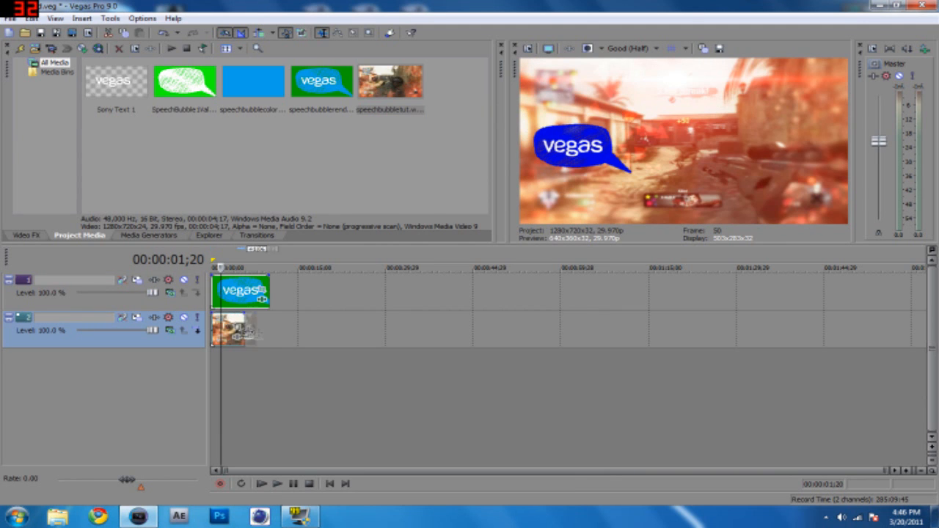
pyautogui.click(233, 370)
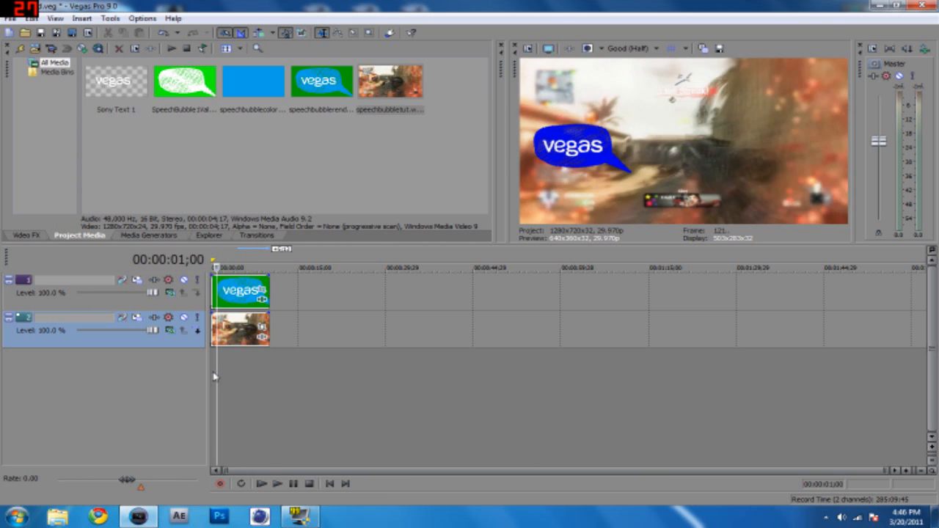
pyautogui.press('space')
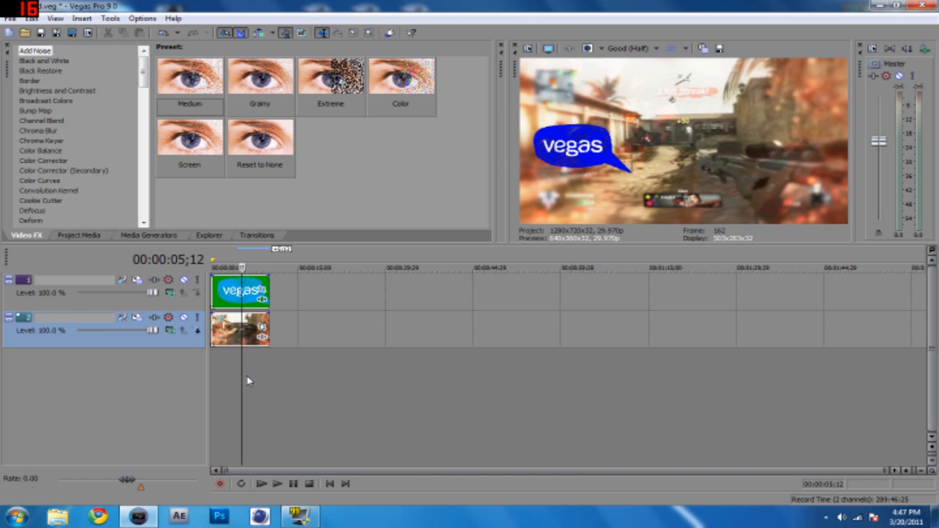
# In the bubble clip's Event Pan/Crop, position the bubble partly beyond the picture's left edge at frame 0.
pyautogui.rightClick(252, 292)
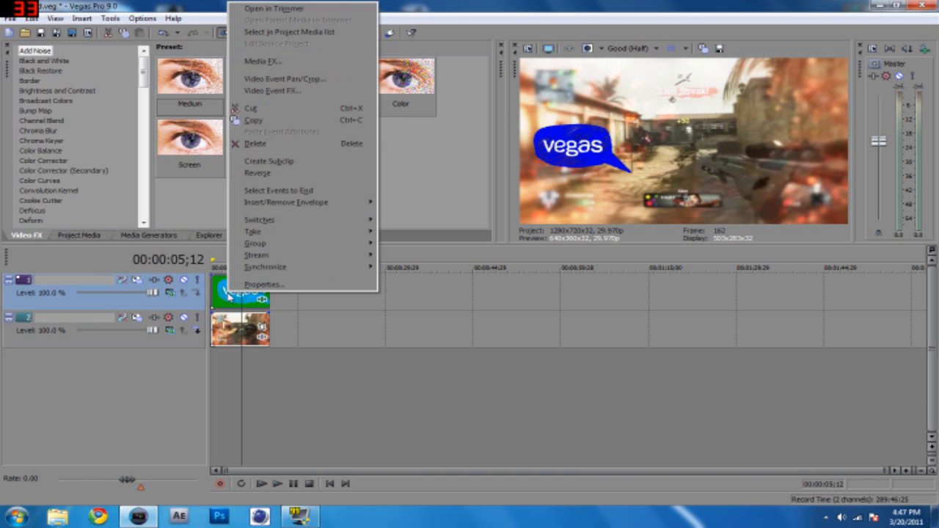
pyautogui.click(311, 81)
pyautogui.moveTo(409, 90)
pyautogui.mouseDown()
pyautogui.moveTo(381, 4)
pyautogui.moveTo(395, 100)
pyautogui.mouseUp()
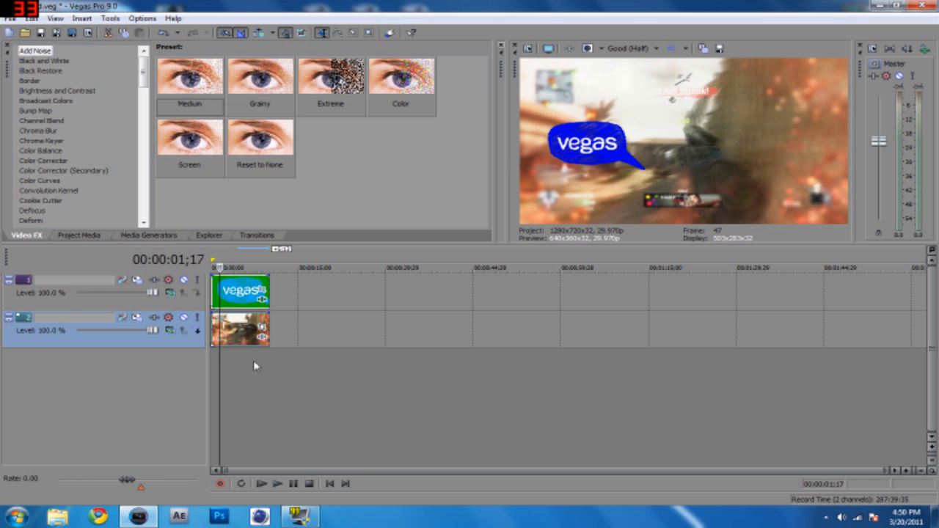
pyautogui.rightClick(242, 293)
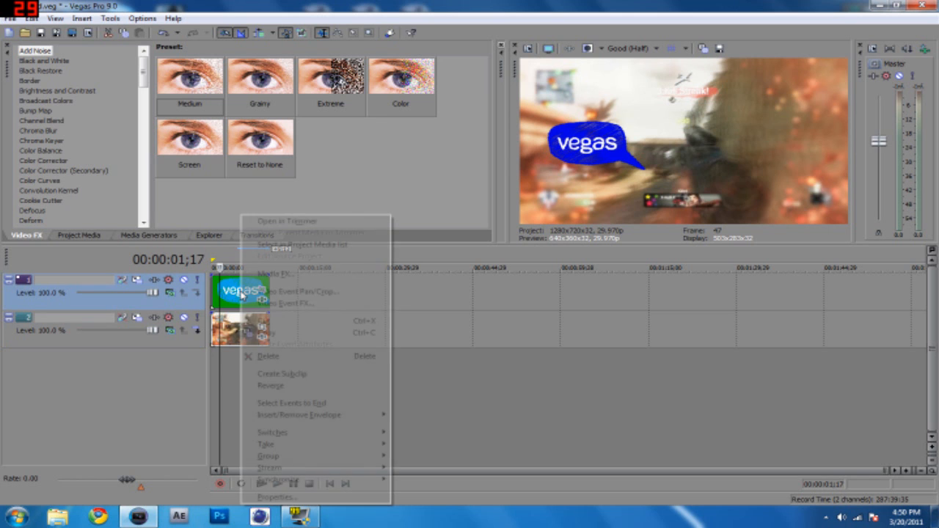
pyautogui.click(292, 293)
pyautogui.moveTo(222, 306); pyautogui.dragTo(139, 313)
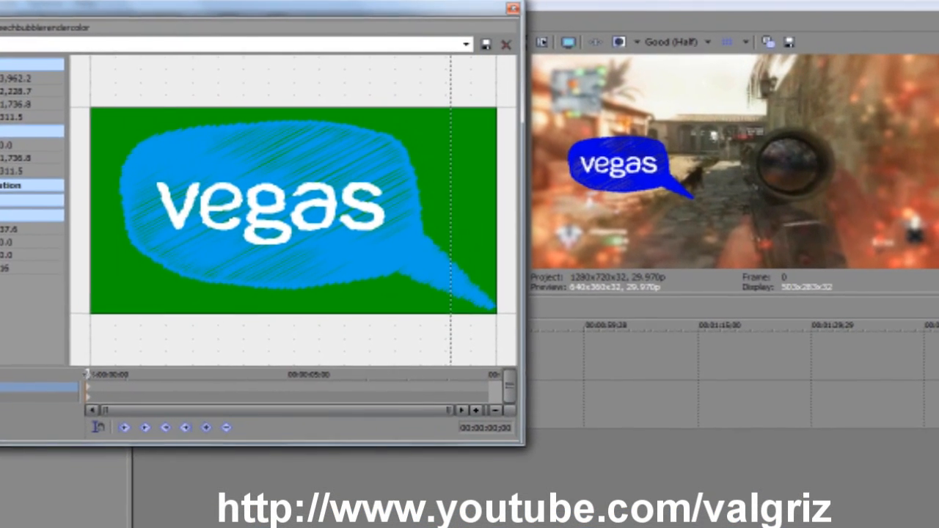
pyautogui.moveTo(153, 323); pyautogui.dragTo(154, 323)
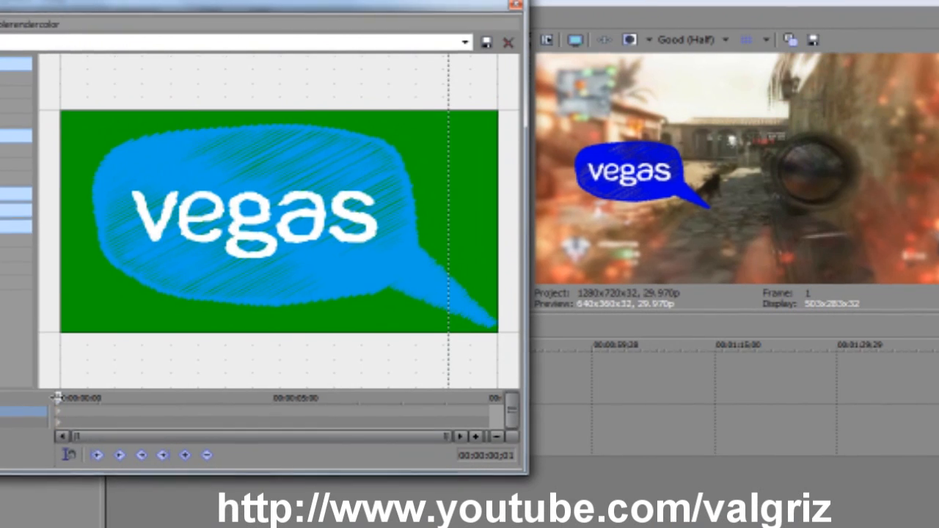
pyautogui.moveTo(58, 396); pyautogui.dragTo(49, 405)
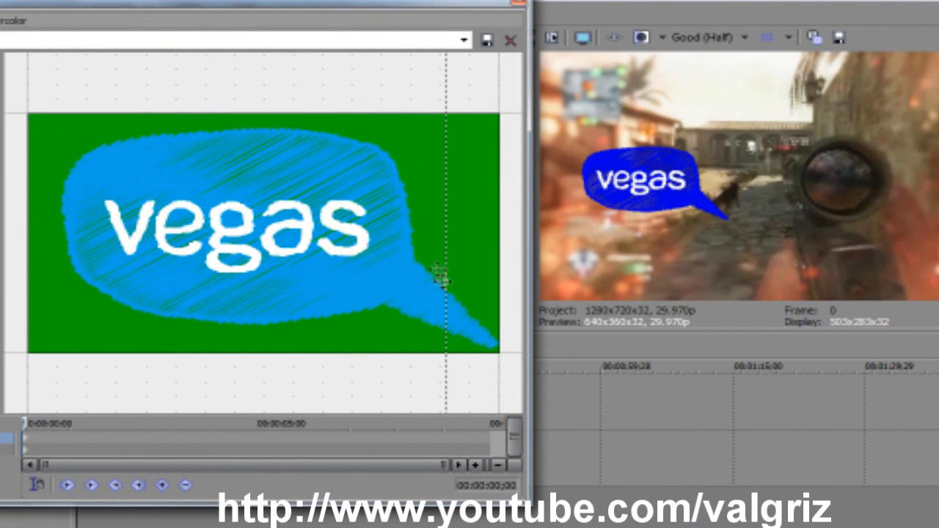
pyautogui.scroll(-5, 434, 269)
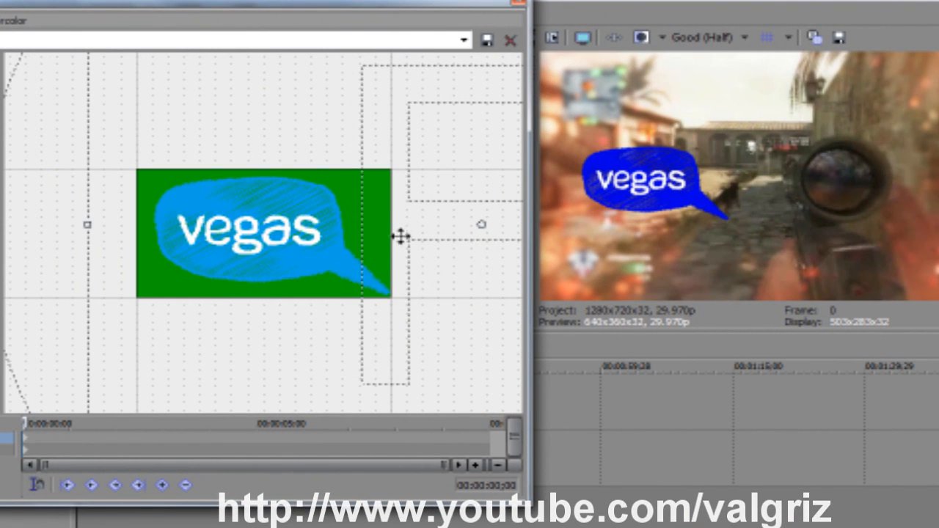
pyautogui.moveTo(400, 236); pyautogui.dragTo(557, 247)
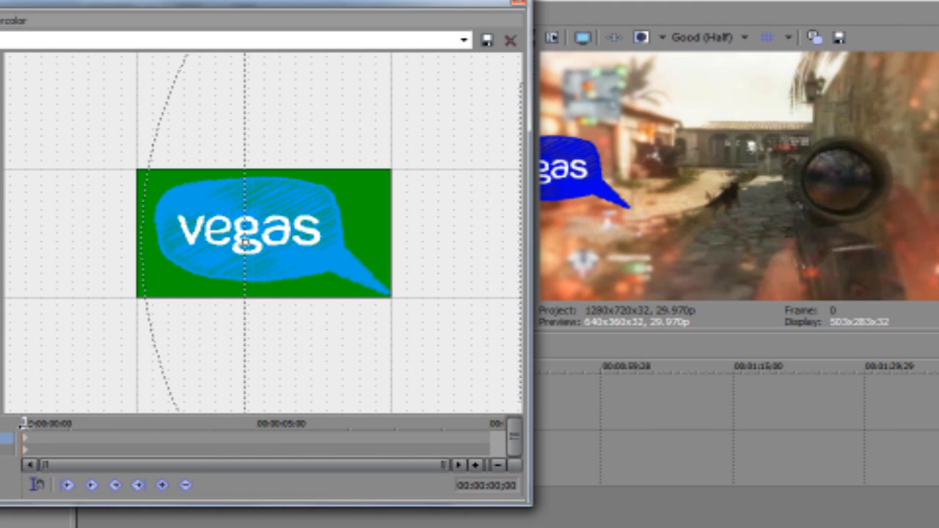
# Create a Pan/Crop position keyframe for the bubble at 00:00:00;25.
pyautogui.moveTo(25, 423); pyautogui.dragTo(27, 423)
pyautogui.press('Right')
pyautogui.press('Right')
pyautogui.press('Right')
pyautogui.press('Right')
pyautogui.press('Right')
pyautogui.press('Right')
pyautogui.press('Right')
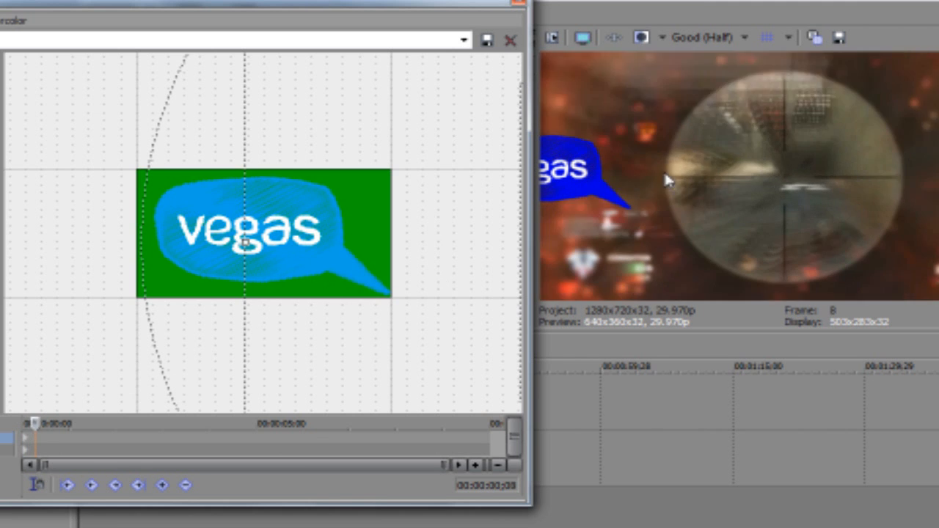
pyautogui.press('Right')
pyautogui.press('Right')
pyautogui.press('Right')
pyautogui.press('Right')
pyautogui.press('Right')
pyautogui.press('Right')
pyautogui.press('Right')
pyautogui.press('Right')
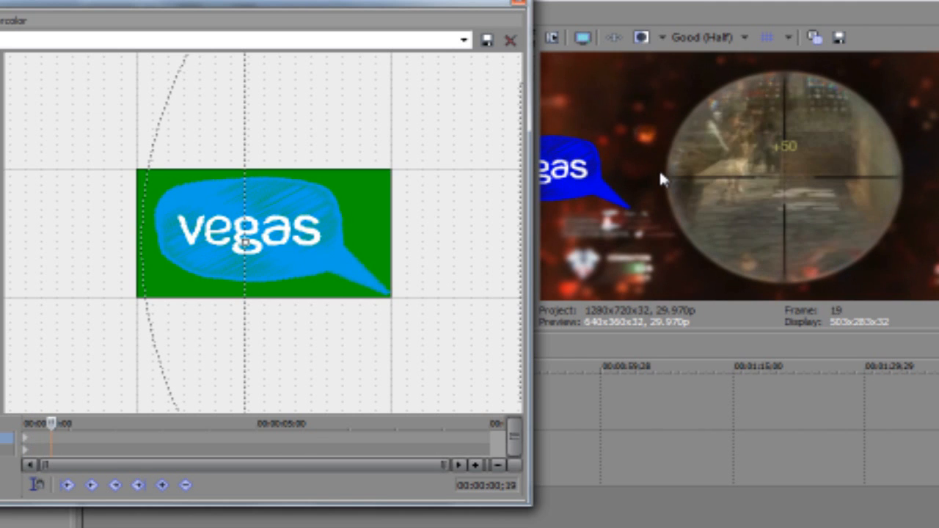
pyautogui.press('Right')
pyautogui.press('Right')
pyautogui.press('Right')
pyautogui.press('Right')
pyautogui.press('Right')
pyautogui.press('Right')
pyautogui.press('Right')
pyautogui.press('Right')
pyautogui.press('Right')
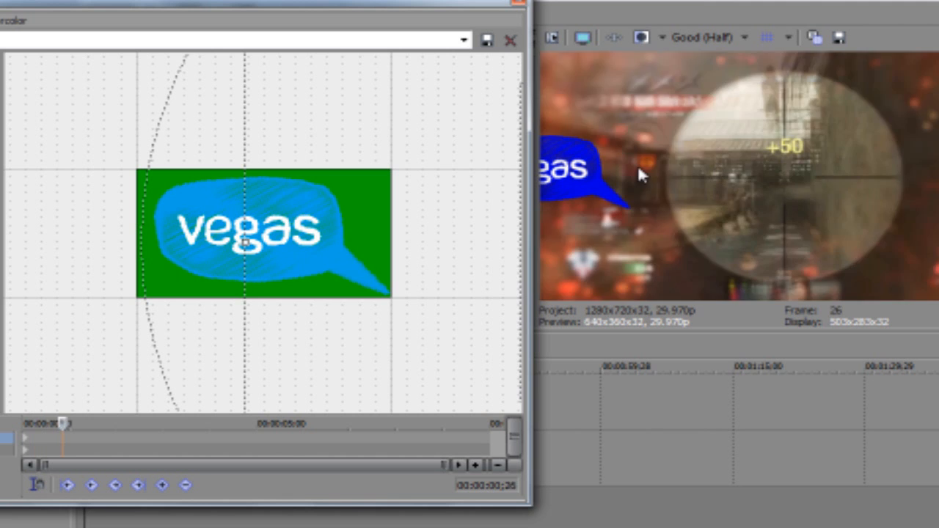
pyautogui.press('Left')
pyautogui.press('Left')
pyautogui.press('Left')
pyautogui.click(162, 485)
# At 00:00:01;00, shift the bubble slightly down and to the right to keyframe its new position.
pyautogui.press('Right')
pyautogui.press('Right')
pyautogui.press('Right')
pyautogui.press('Right')
pyautogui.press('Right')
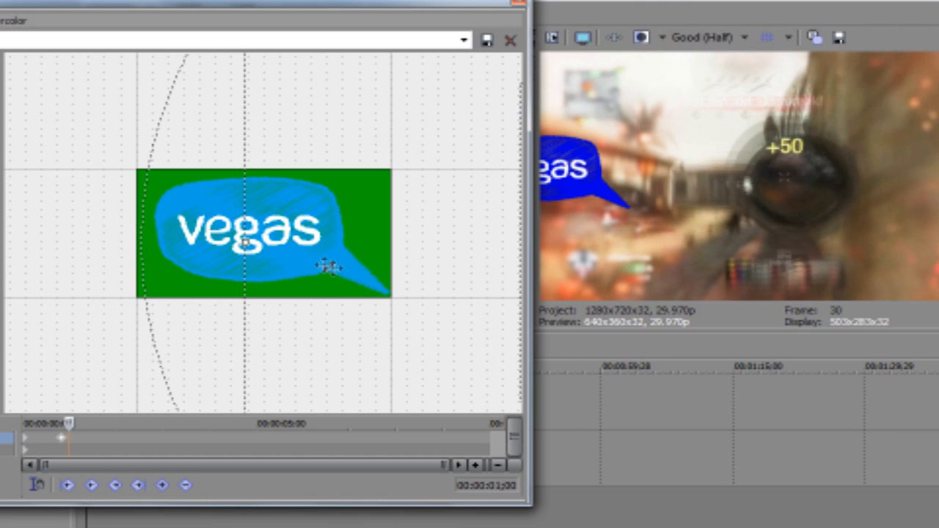
pyautogui.moveTo(459, 276); pyautogui.dragTo(444, 258)
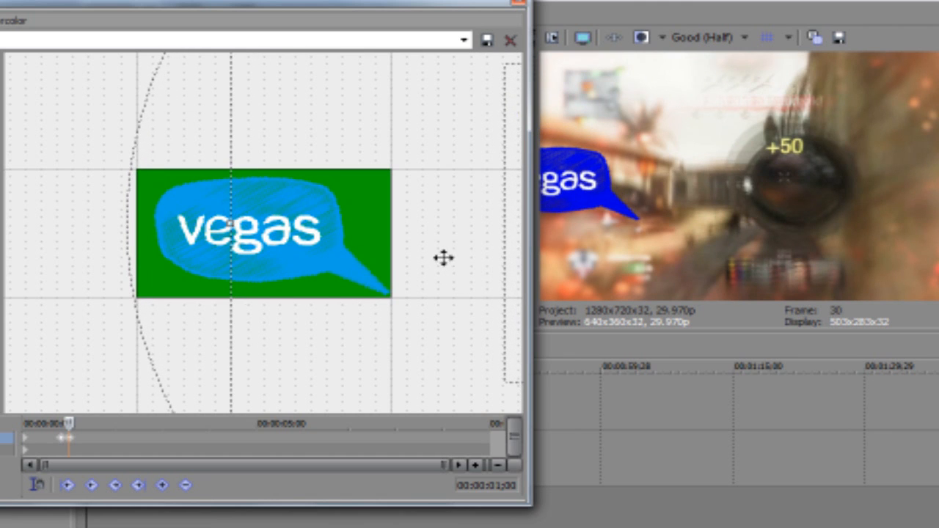
# Keyframe the bubble slightly farther down and to the right at 00:00:01;13.
pyautogui.press('Right')
pyautogui.press('Right')
pyautogui.press('Right')
pyautogui.press('Right')
pyautogui.press('Right')
pyautogui.press('Right')
pyautogui.press('Right')
pyautogui.press('Right')
pyautogui.press('Right')
pyautogui.press('Right')
pyautogui.press('Right')
pyautogui.press('Right')
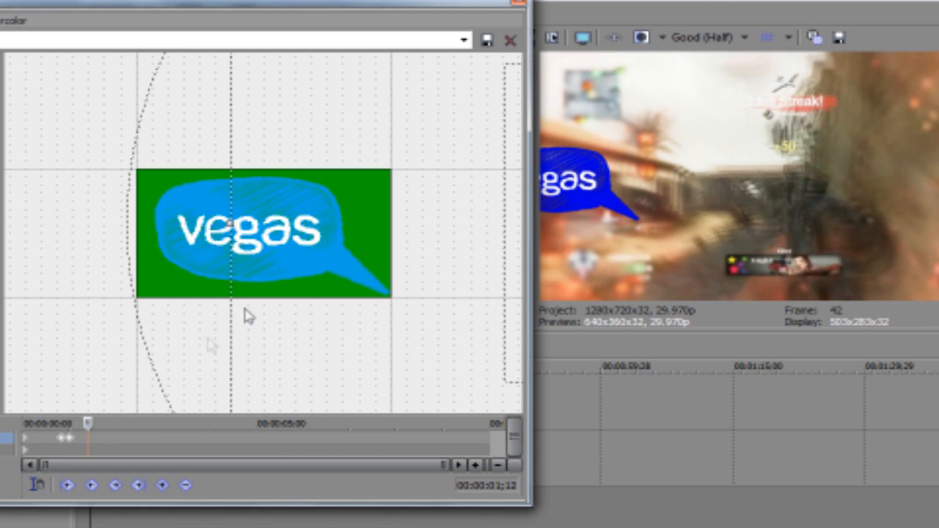
pyautogui.press('Right')
pyautogui.moveTo(509, 277)
pyautogui.mouseDown()
pyautogui.moveTo(486, 265)
pyautogui.moveTo(506, 259)
pyautogui.moveTo(526, 279)
pyautogui.moveTo(558, 276)
pyautogui.moveTo(543, 264)
pyautogui.moveTo(499, 271)
pyautogui.mouseUp()
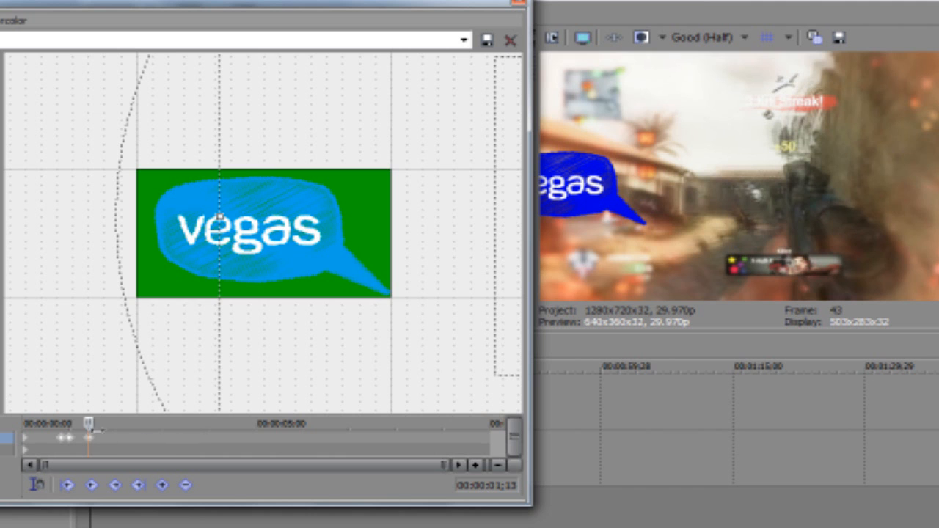
# Shift the bubble down and to the right at 00:00:01;25, and slightly back up and left at 00:00:02;04.
pyautogui.moveTo(80, 425); pyautogui.dragTo(108, 434)
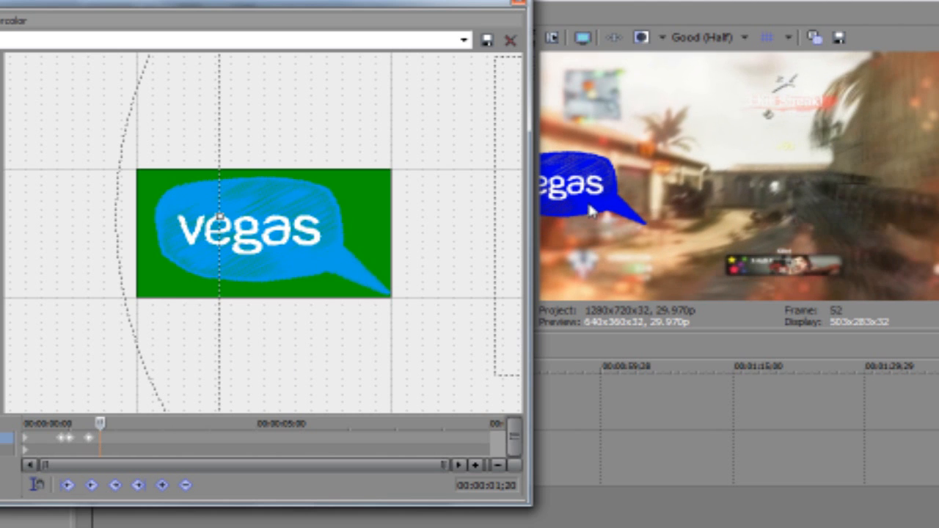
pyautogui.moveTo(501, 292); pyautogui.dragTo(471, 283)
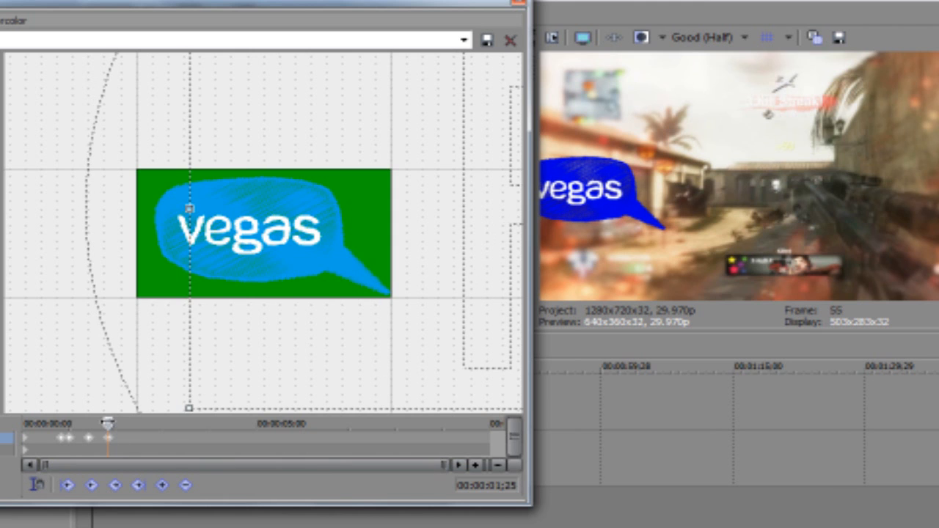
pyautogui.moveTo(108, 423); pyautogui.dragTo(112, 423)
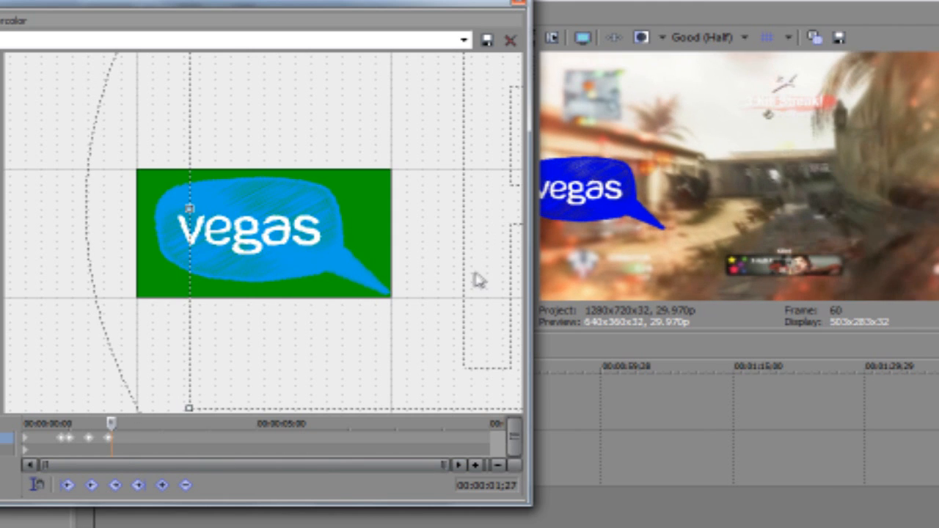
pyautogui.moveTo(477, 281)
pyautogui.mouseDown()
pyautogui.moveTo(473, 273)
pyautogui.moveTo(484, 281)
pyautogui.mouseUp()
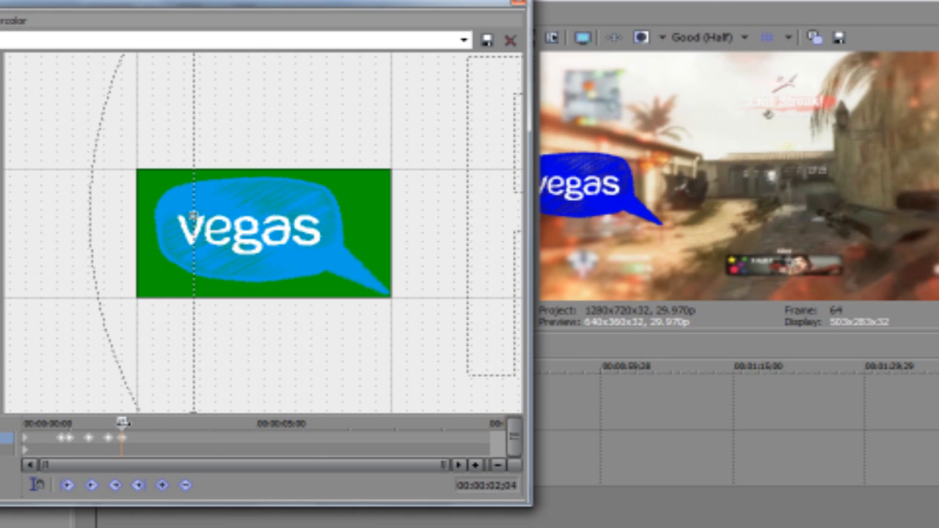
pyautogui.moveTo(122, 423); pyautogui.dragTo(129, 423)
# Set the gameplay clip's resampling to Disable resample in its event properties.
pyautogui.moveTo(467, 4); pyautogui.dragTo(234, 525)
pyautogui.rightClick(114, 464)
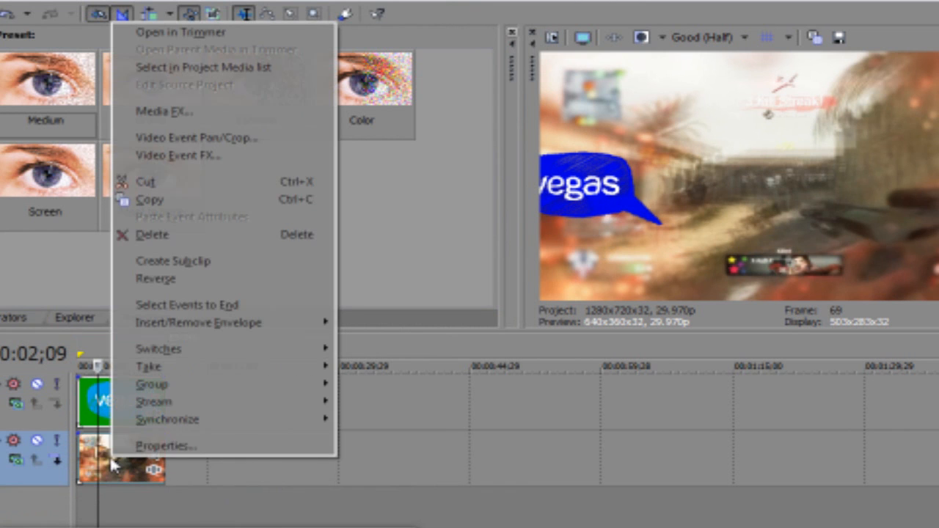
pyautogui.click(160, 445)
pyautogui.click(356, 298)
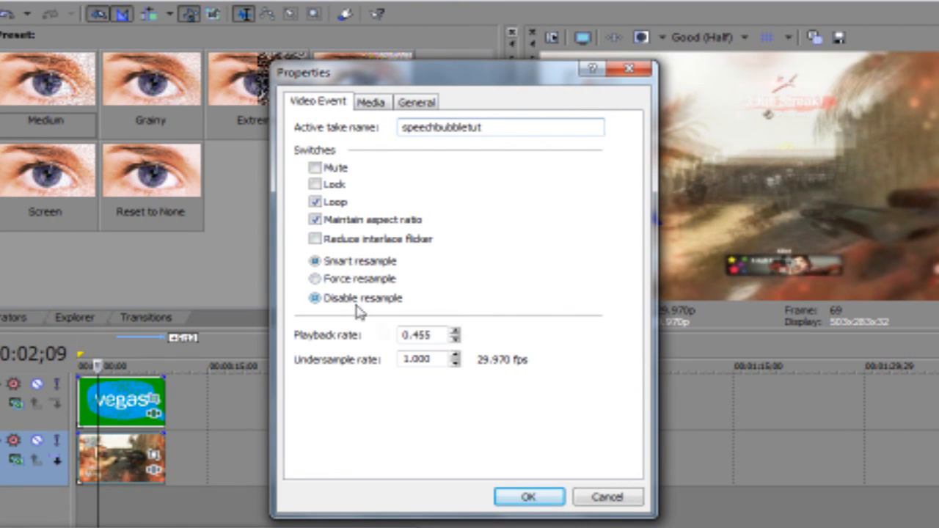
pyautogui.click(523, 498)
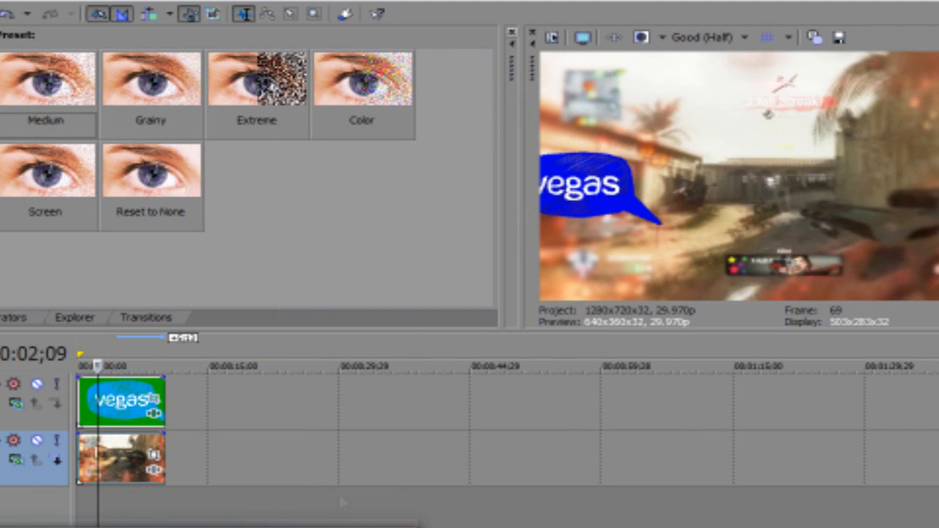
# Back in the bubble's Event Pan/Crop, lower the bubble at the 00:00:01;25 and 00:00:02;04 keyframes.
pyautogui.moveTo(341, 527); pyautogui.dragTo(420, 64)
pyautogui.moveTo(109, 484); pyautogui.dragTo(83, 486)
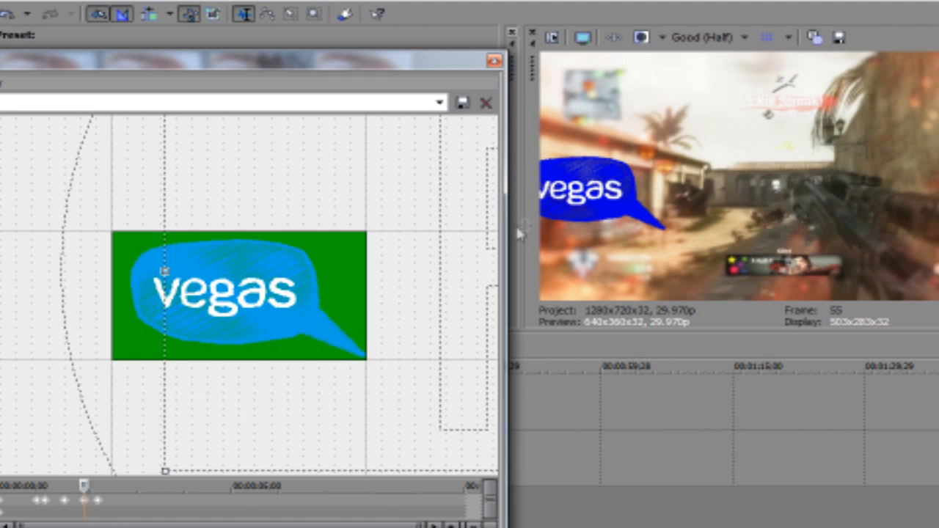
pyautogui.moveTo(364, 344); pyautogui.dragTo(364, 322)
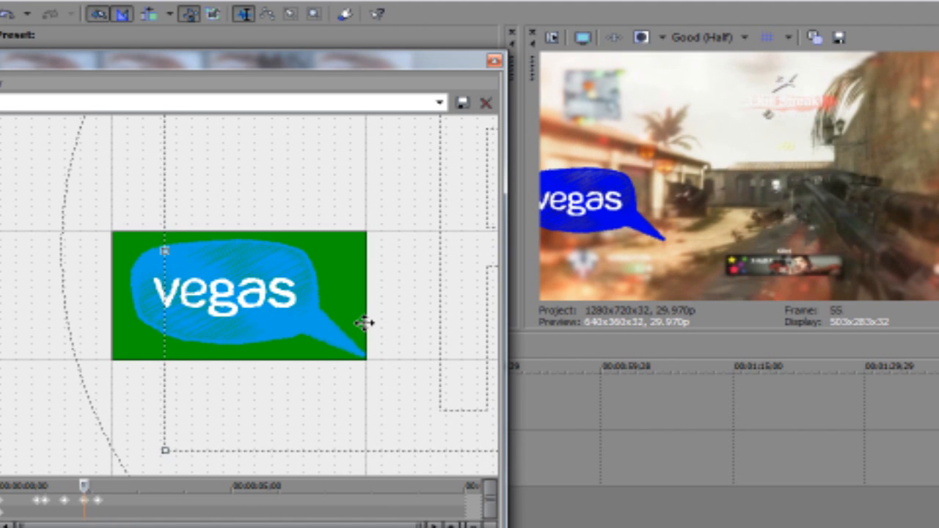
pyautogui.moveTo(82, 485)
pyautogui.mouseDown()
pyautogui.moveTo(61, 486)
pyautogui.moveTo(110, 490)
pyautogui.moveTo(89, 487)
pyautogui.moveTo(99, 486)
pyautogui.mouseUp()
pyautogui.moveTo(418, 345); pyautogui.dragTo(457, 332)
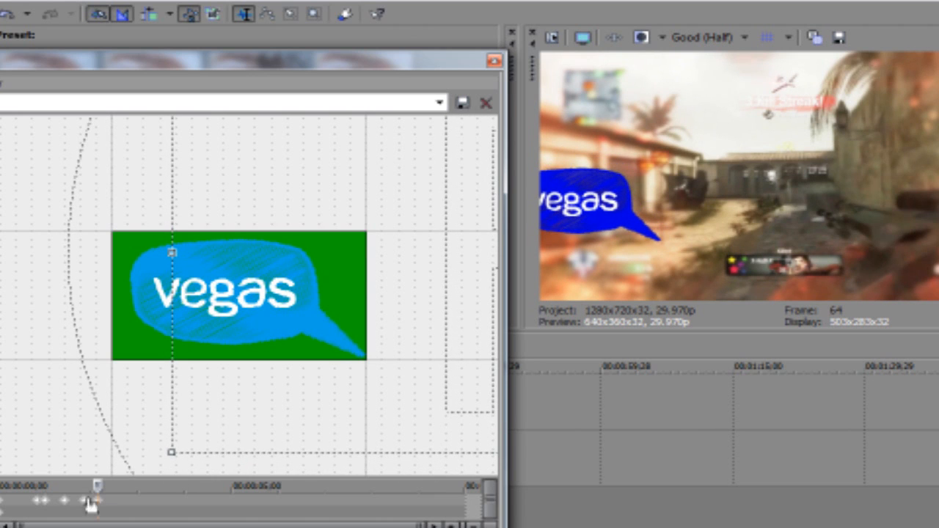
# Shift the bubble right at 00:00:02;12, and move it fully into the picture at 00:00:02;16, near X Center 1,918.7 and Y Center 228.0.
pyautogui.moveTo(99, 485); pyautogui.dragTo(109, 485)
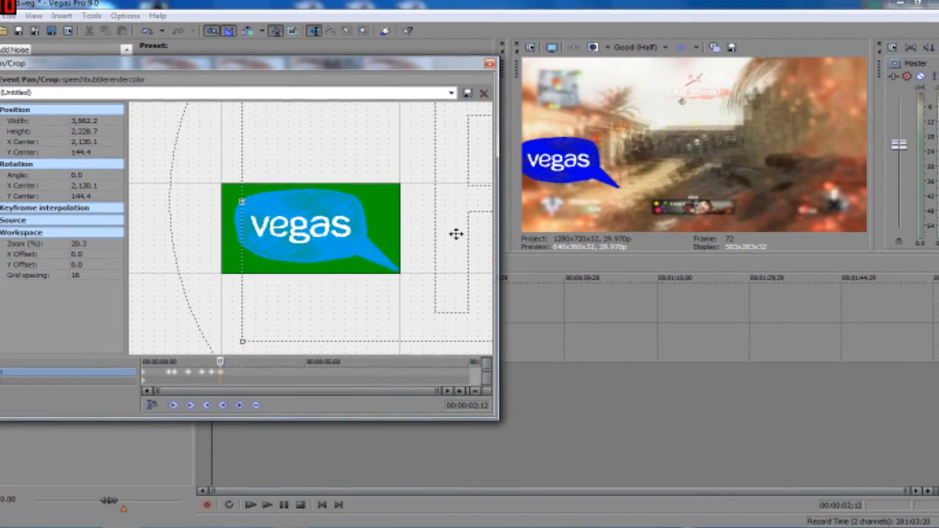
pyautogui.moveTo(233, 347); pyautogui.dragTo(231, 346)
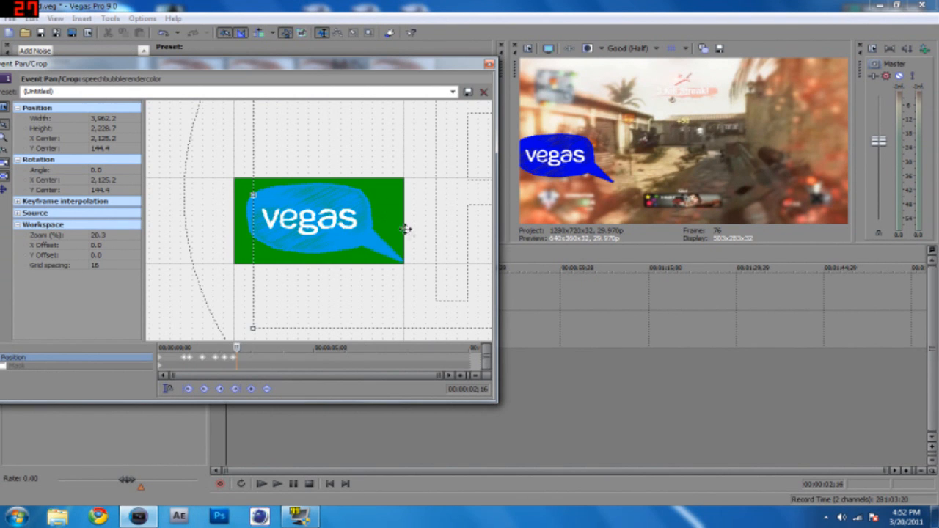
pyautogui.moveTo(437, 262); pyautogui.dragTo(409, 276)
pyautogui.moveTo(237, 348); pyautogui.dragTo(237, 348)
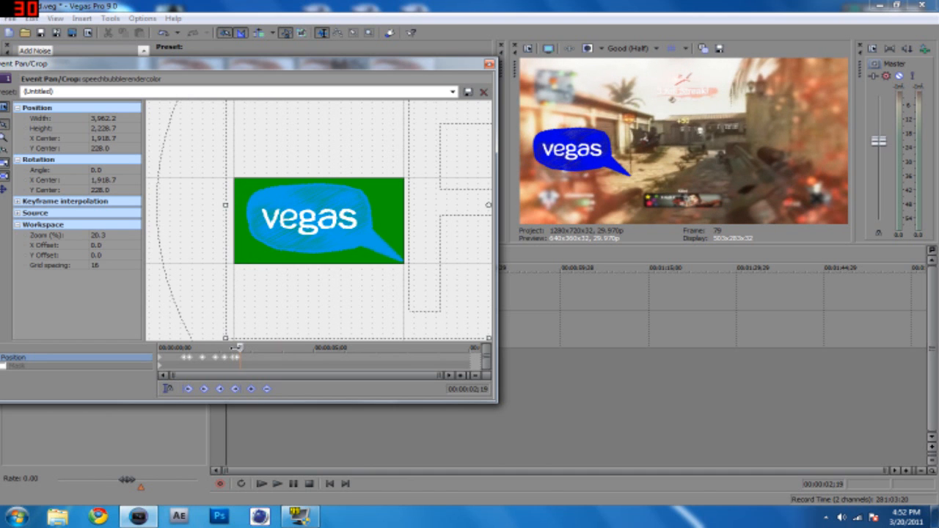
# Keyframe the bubble's position at 00:00:03;04 with a Y Center of about 237.8, and close Event Pan/Crop.
pyautogui.moveTo(237, 348); pyautogui.dragTo(256, 346)
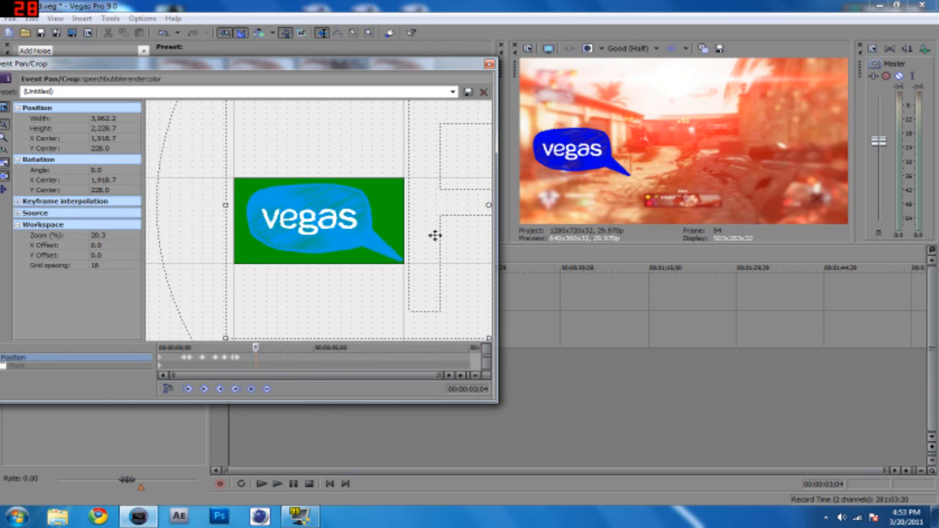
pyautogui.moveTo(435, 234); pyautogui.dragTo(435, 236)
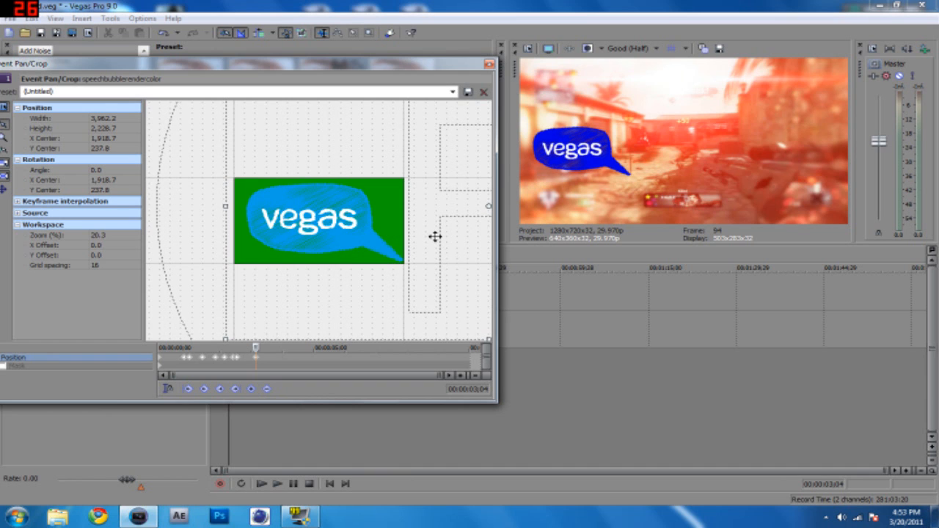
pyautogui.moveTo(267, 348); pyautogui.dragTo(273, 348)
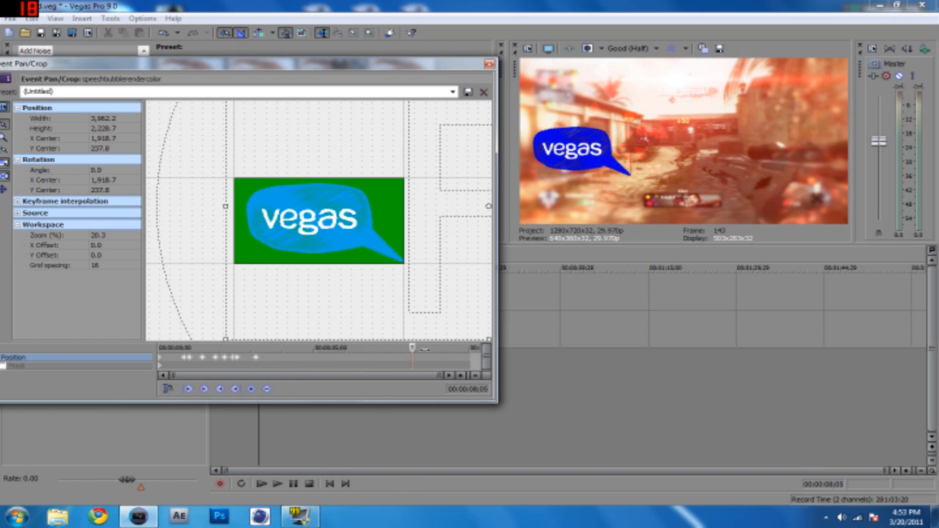
pyautogui.click(461, 352)
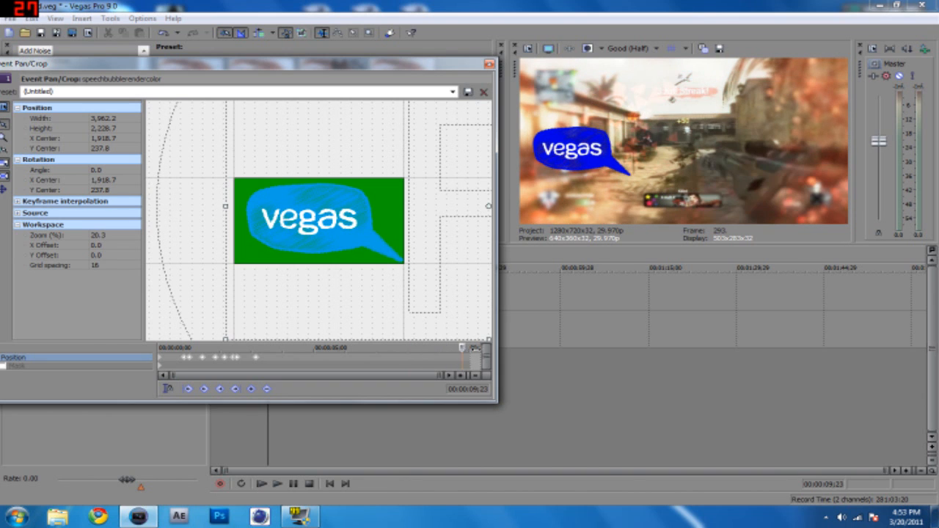
pyautogui.moveTo(462, 348); pyautogui.dragTo(470, 348)
pyautogui.click(489, 64)
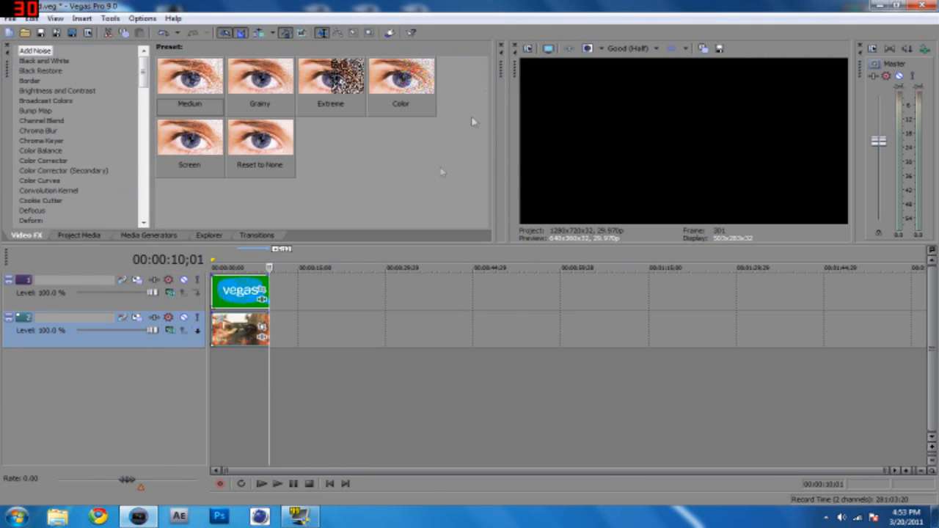
# Mark the full length of both clips as the loop region and play back the animated bubble.
pyautogui.moveTo(212, 262); pyautogui.dragTo(269, 262)
pyautogui.press('space')
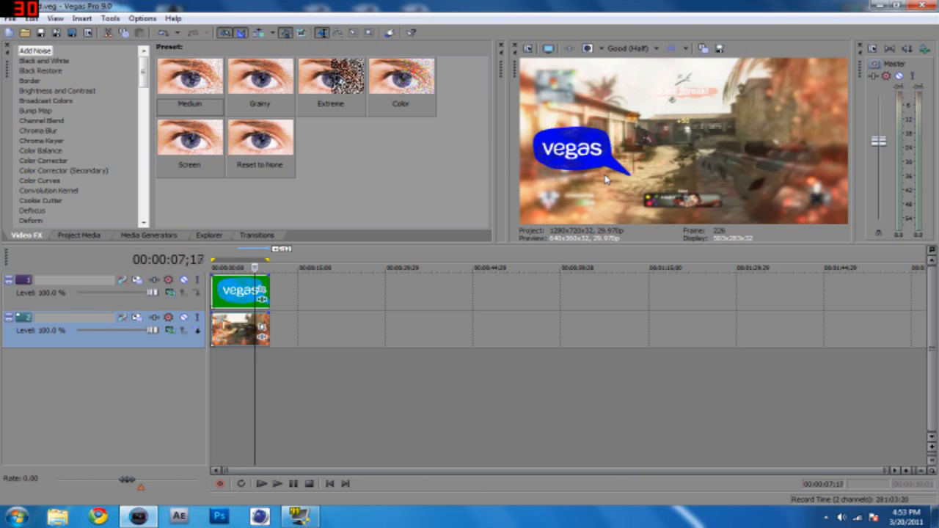
pyautogui.press('space')
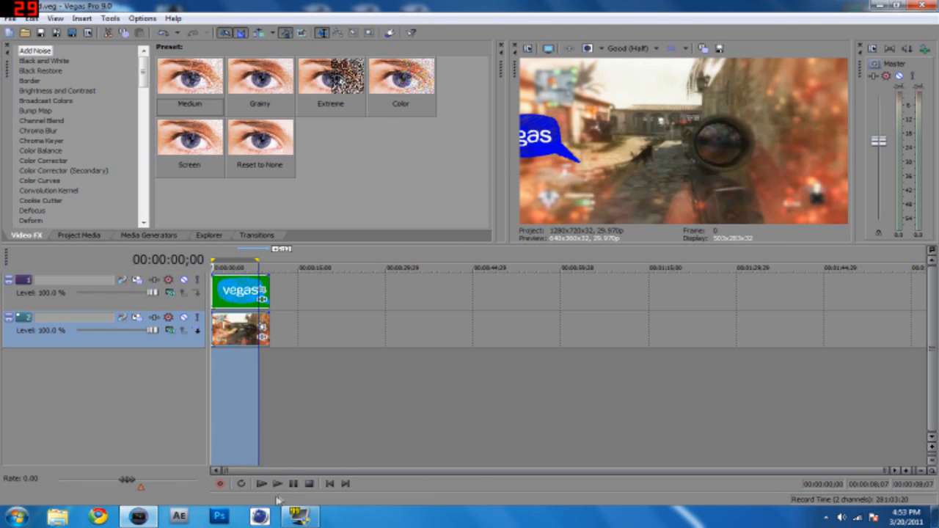
# Select the bubble clip and split it at 00:00:00;05.
pyautogui.click(222, 381)
pyautogui.press('Left')
pyautogui.press('Left')
pyautogui.press('Left')
pyautogui.press('Left')
pyautogui.press('Left')
pyautogui.press('Left')
pyautogui.press('Left')
pyautogui.press('Left')
pyautogui.press('Left')
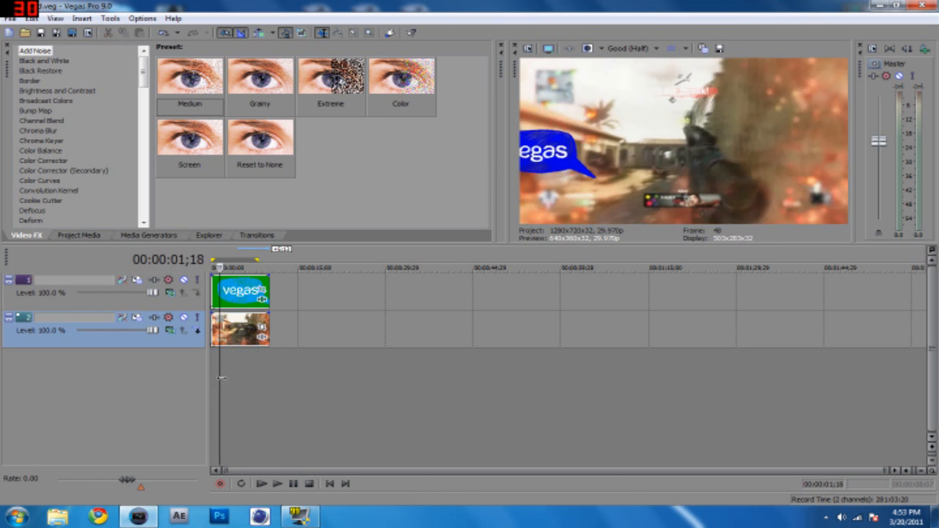
pyautogui.press('Left')
pyautogui.press('Left')
pyautogui.press('Left')
pyautogui.press('Left')
pyautogui.press('Left')
pyautogui.press('Left')
pyautogui.press('Left')
pyautogui.press('Left')
pyautogui.press('Left')
pyautogui.press('Left')
pyautogui.press('Left')
pyautogui.press('Left')
pyautogui.press('Left')
pyautogui.press('Left')
pyautogui.press('Left')
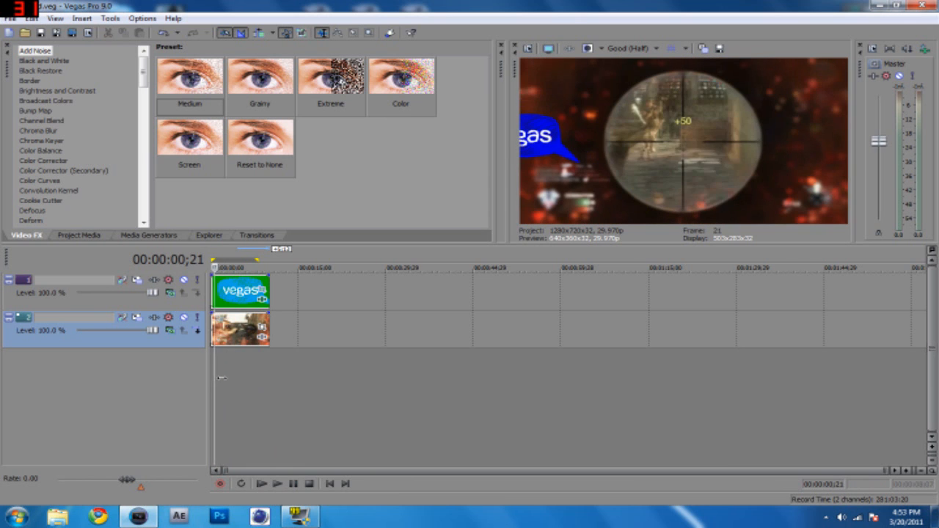
pyautogui.scroll(2, 250, 382)
pyautogui.scroll(3, 264, 384)
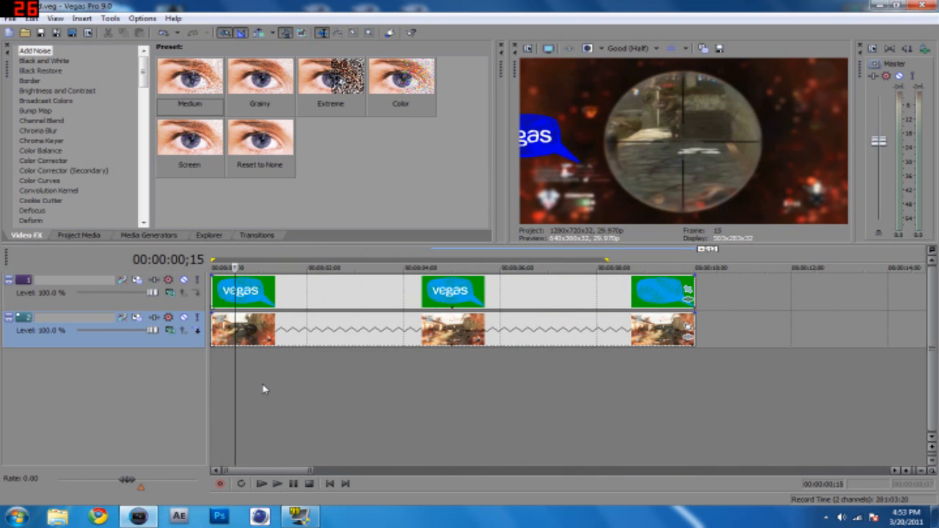
pyautogui.click(235, 292)
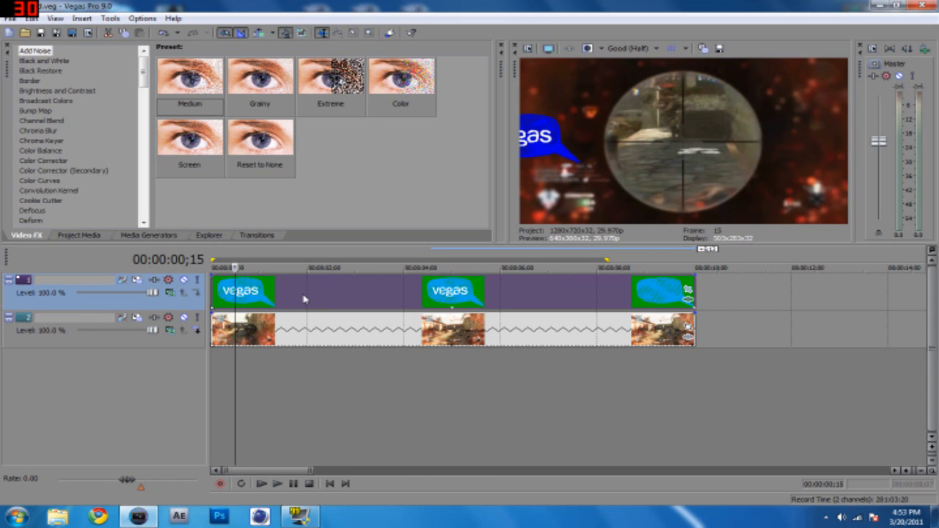
pyautogui.press('Left')
pyautogui.press('Left')
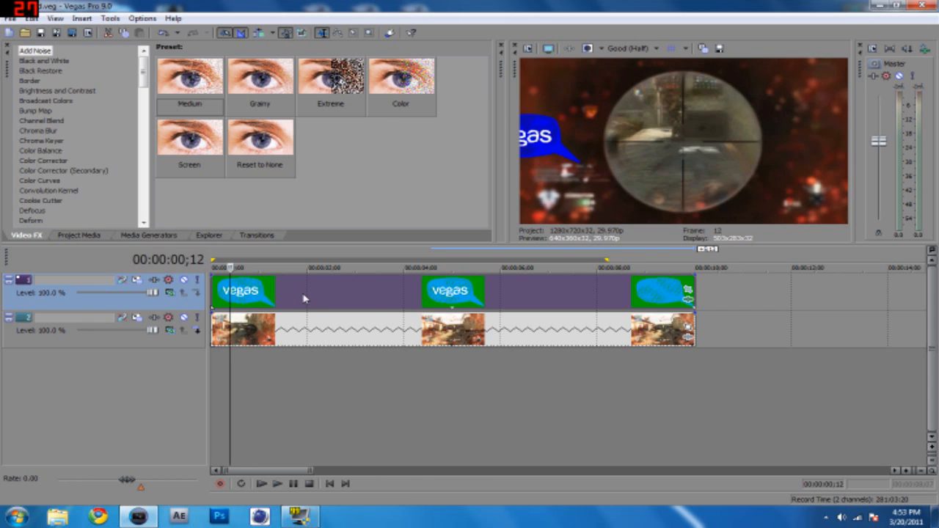
pyautogui.press('Left')
pyautogui.press('Left')
pyautogui.press('Left')
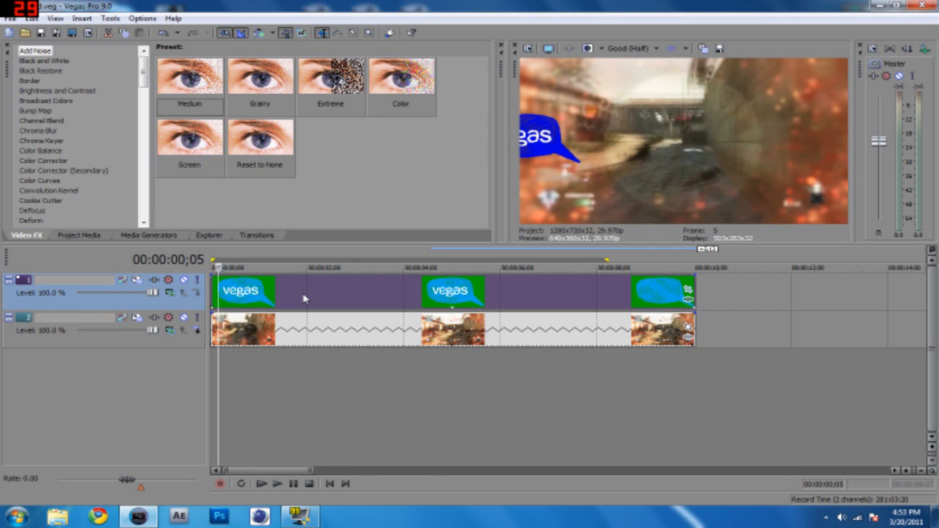
pyautogui.press('Left')
pyautogui.press('Right')
pyautogui.press('Left')
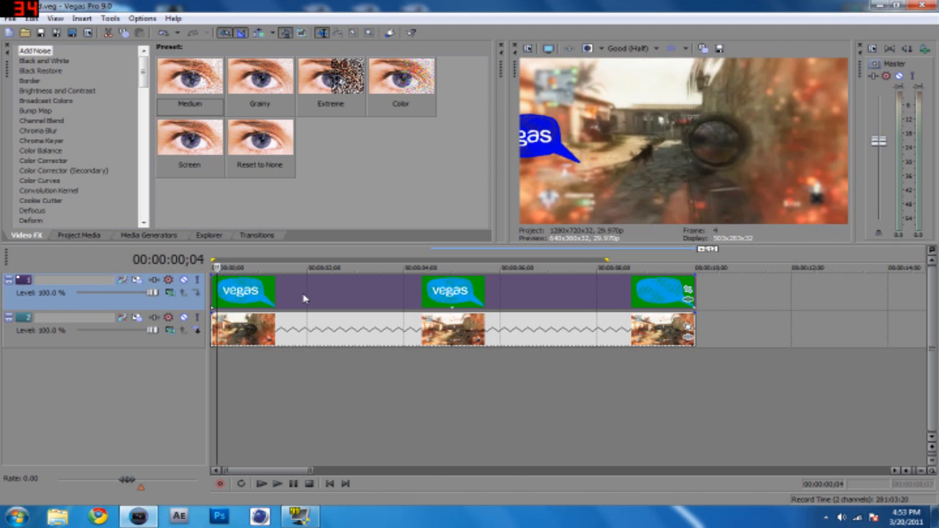
pyautogui.press('Right')
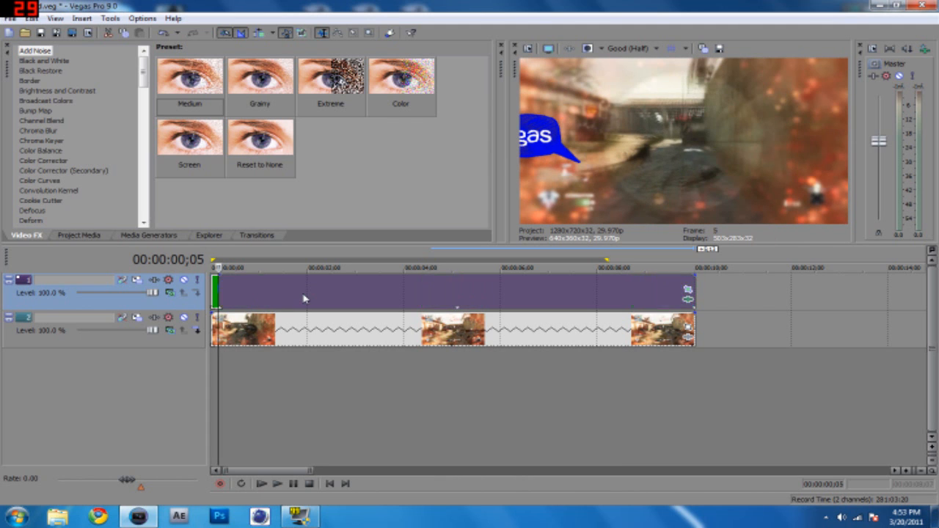
# Split the bubble clip again at 00:00:00;10.
pyautogui.press('Right')
pyautogui.press('Right')
pyautogui.press('Right')
pyautogui.press('Right')
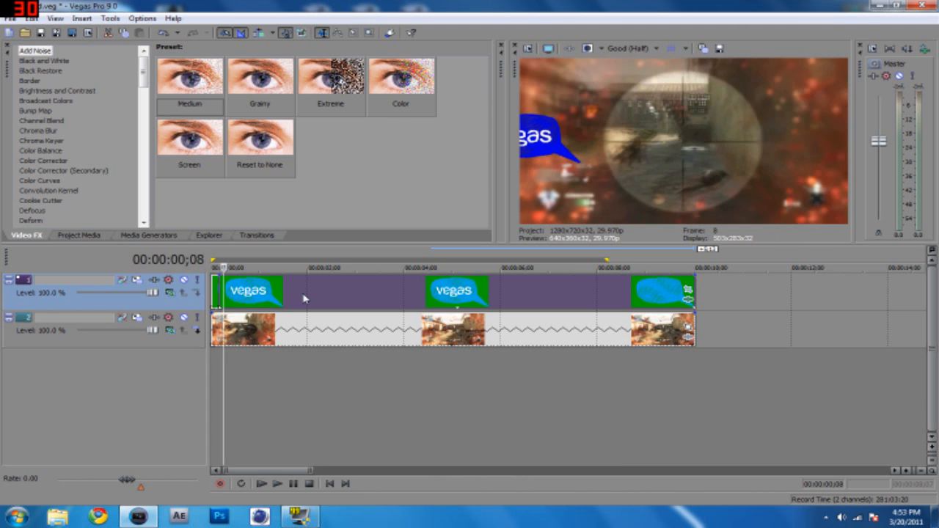
pyautogui.press('Right')
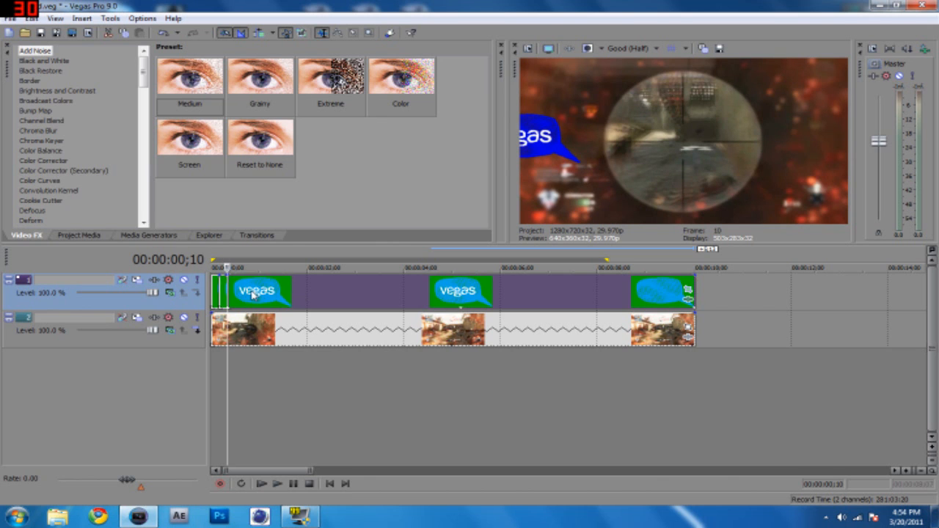
# Add a fade-out across the full length of the bubble segment between 00:00:00;05 and 00:00:00;10.
pyautogui.scroll(5, 253, 293)
pyautogui.scroll(3, 234, 292)
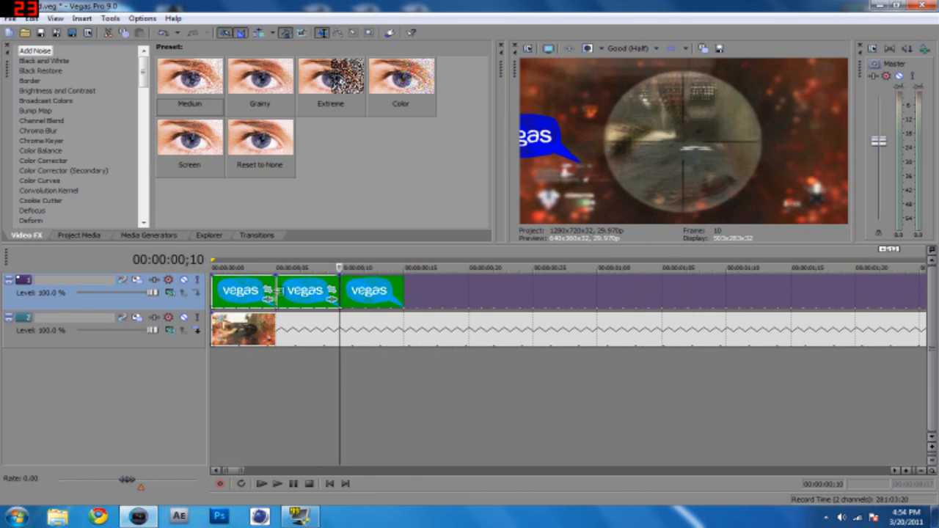
pyautogui.moveTo(339, 283); pyautogui.dragTo(276, 285)
# Step through the frames from 00:00:00;05 to 00:00:00;12 to check the faded bubble segment.
pyautogui.click(283, 390)
pyautogui.press('space')
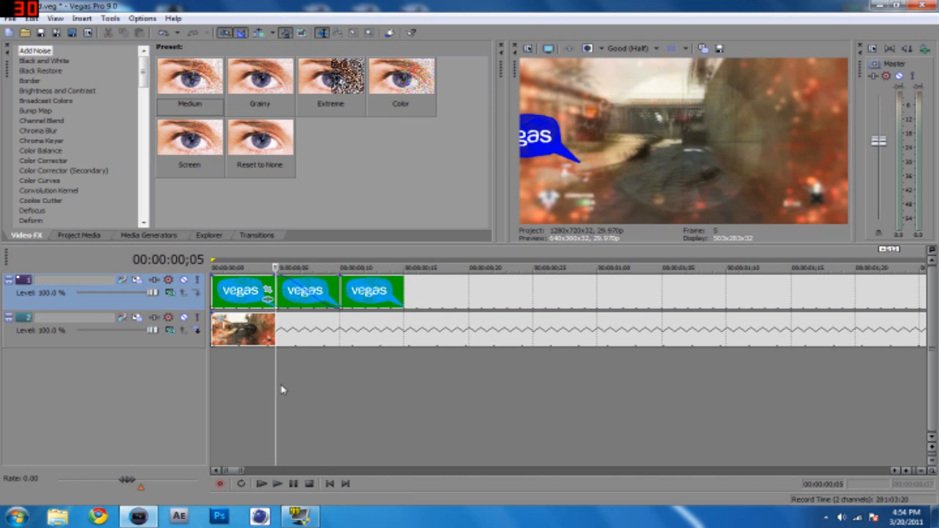
pyautogui.press('Right')
pyautogui.press('Left')
pyautogui.press('Right')
pyautogui.press('Right')
pyautogui.press('Right')
pyautogui.press('Right')
pyautogui.press('Right')
pyautogui.press('Right')
pyautogui.press('Right')
pyautogui.press('Right')
pyautogui.press('Right')
pyautogui.press('Right')
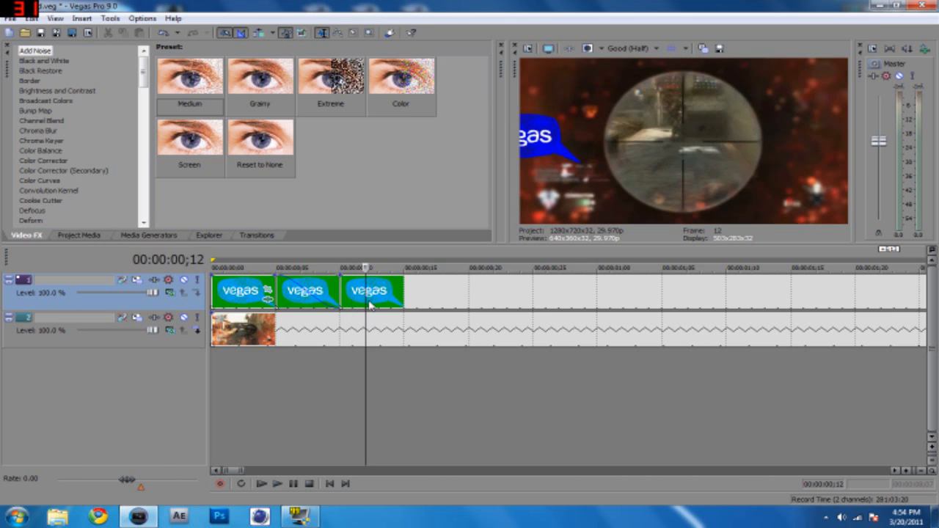
# Split the bubble clip at 00:00:00;26 and delete the segment between 00:00:00;10 and 00:00:00;26.
pyautogui.press('Right')
pyautogui.press('Right')
pyautogui.press('Right')
pyautogui.press('Right')
pyautogui.press('Right')
pyautogui.press('Right')
pyautogui.press('Right')
pyautogui.press('Right')
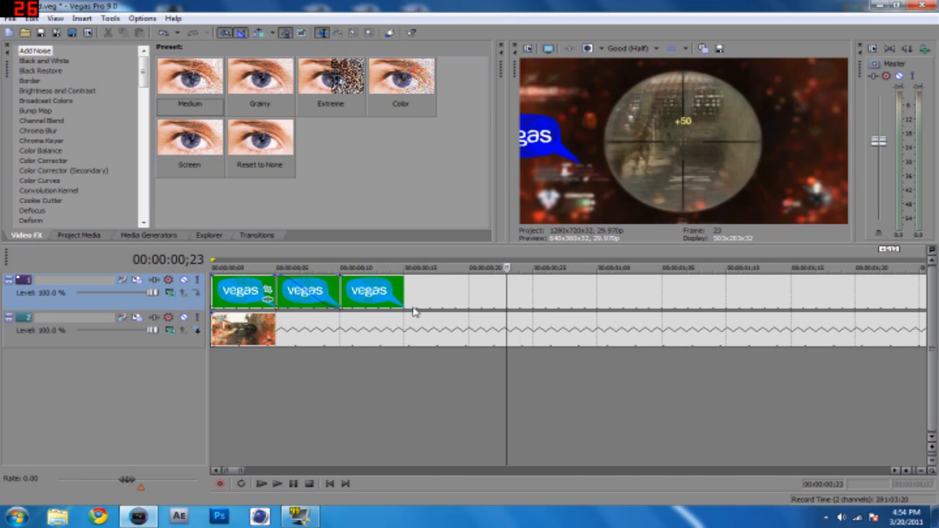
pyautogui.press('Left')
pyautogui.press('Left')
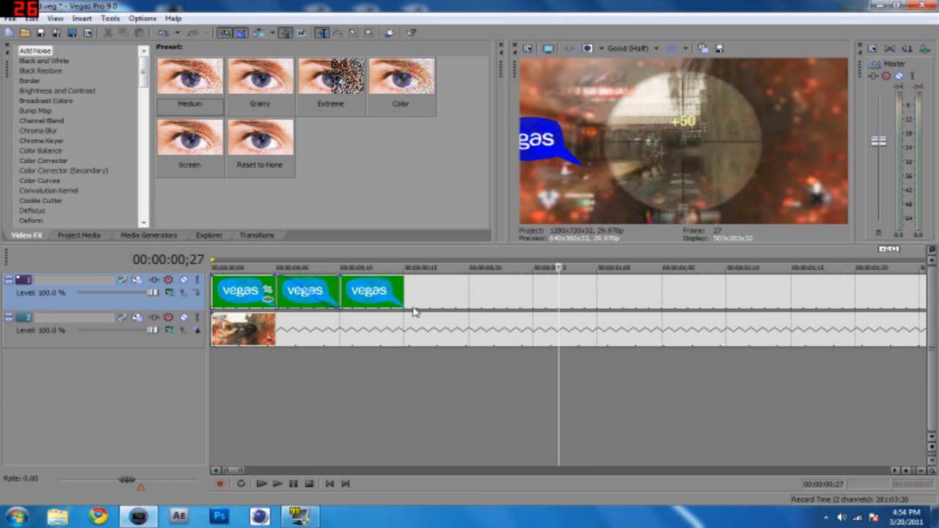
pyautogui.click(545, 295)
pyautogui.press('s')
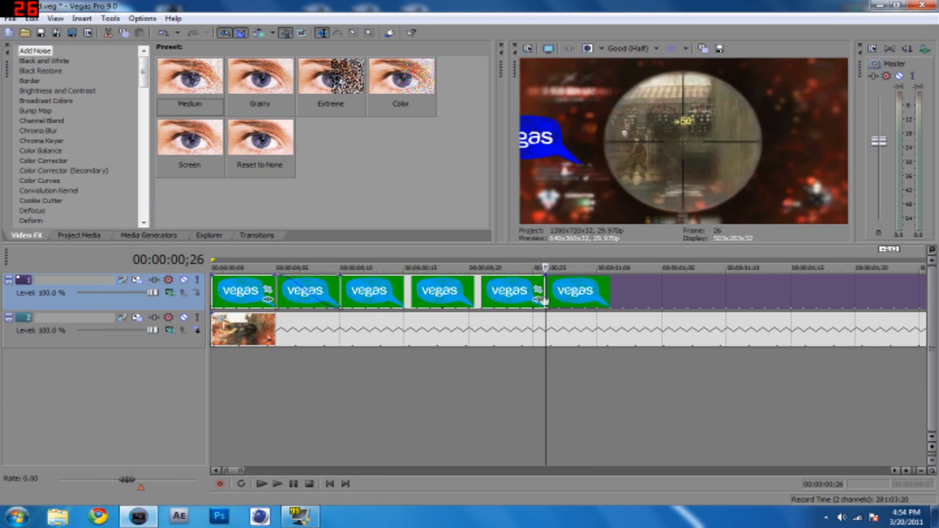
pyautogui.click(489, 298)
pyautogui.press('Delete')
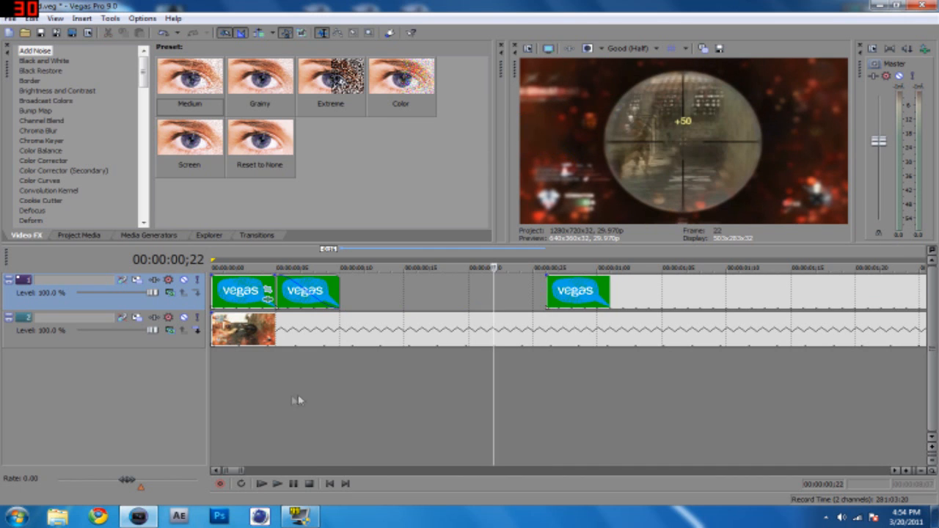
# Step through the frames from about 00:00:00;05 to 00:00:00;29 to check the bubble's fade, the gap and its return.
pyautogui.click(287, 399)
pyautogui.click(279, 398)
pyautogui.press('Right')
pyautogui.press('Right')
pyautogui.press('Right')
pyautogui.press('Right')
pyautogui.press('Right')
pyautogui.press('Right')
pyautogui.press('Right')
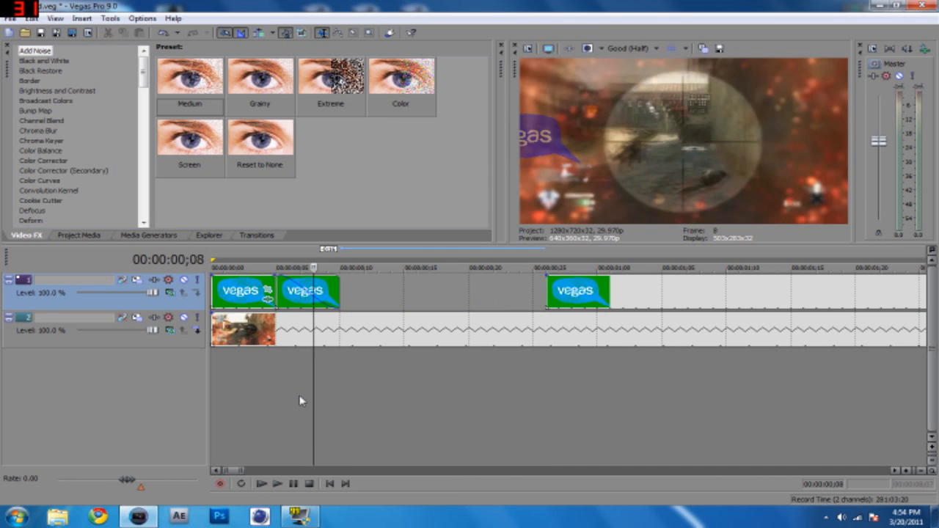
pyautogui.press('Right')
pyautogui.press('Right')
pyautogui.press('Right')
pyautogui.press('Right')
pyautogui.press('Right')
pyautogui.press('Right')
pyautogui.press('Right')
pyautogui.press('Right')
pyautogui.press('Right')
pyautogui.press('Right')
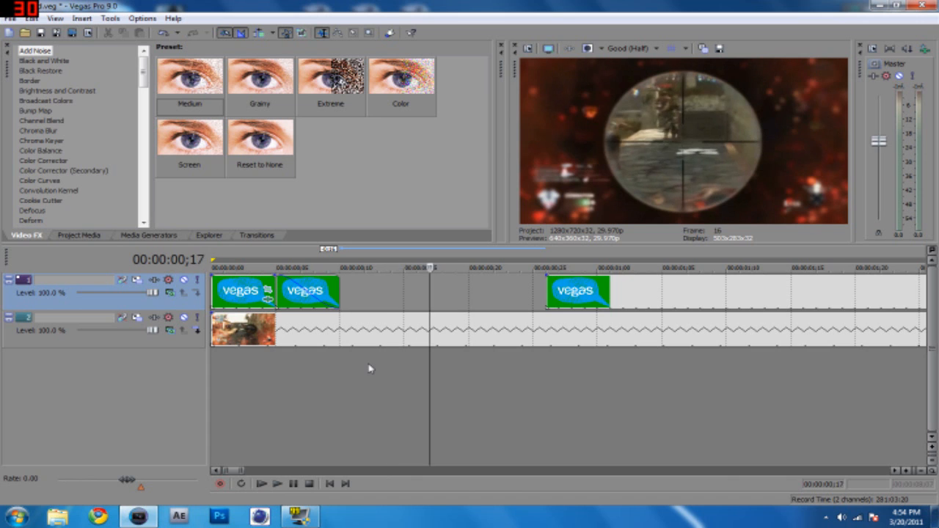
pyautogui.press('Right')
pyautogui.press('Right')
pyautogui.press('Right')
pyautogui.press('Right')
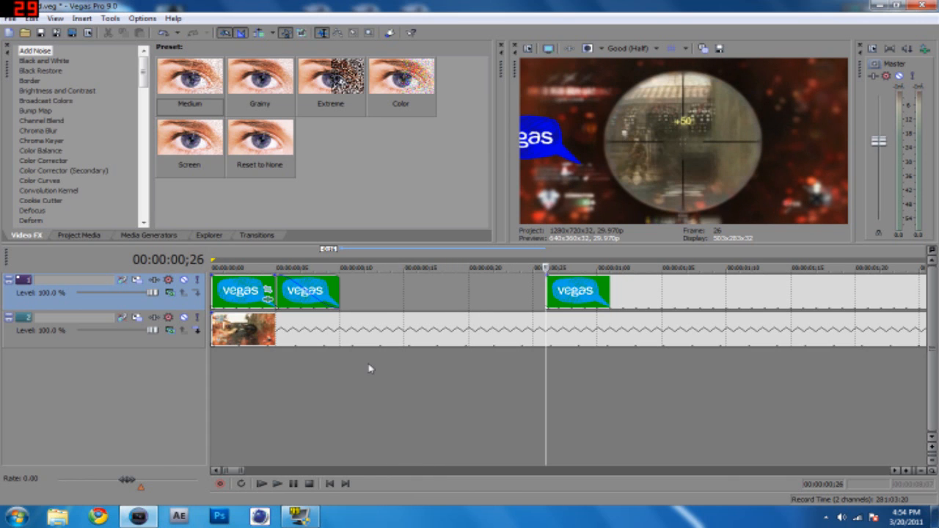
pyautogui.press('Right')
pyautogui.press('Right')
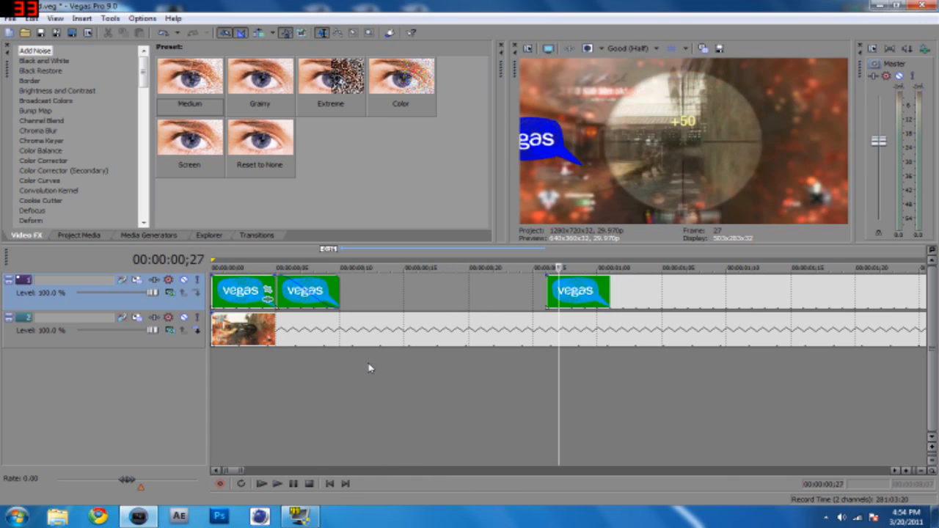
pyautogui.press('Right')
pyautogui.press('Right')
pyautogui.press('Left')
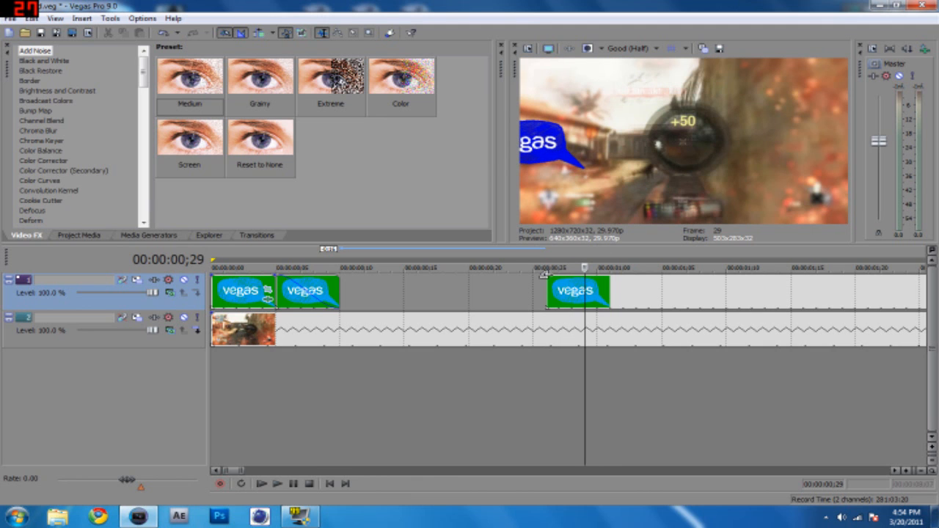
# Check the frames around 00:00:01;00 and play the timeline from the start to preview the bubble's disappearance and return.
pyautogui.scroll(-2, 491, 390)
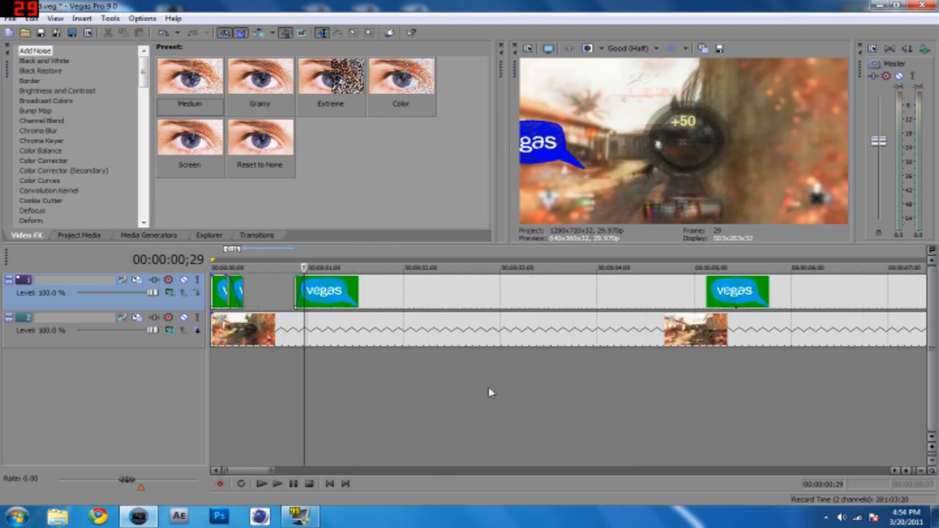
pyautogui.press('Left')
pyautogui.press('Left')
pyautogui.press('Left')
pyautogui.press('Left')
pyautogui.press('Left')
pyautogui.press('Right')
pyautogui.press('Right')
pyautogui.press('Right')
pyautogui.press('Right')
pyautogui.press('Right')
pyautogui.press('Right')
pyautogui.press('Right')
pyautogui.press('Right')
pyautogui.press('Right')
pyautogui.press('Right')
pyautogui.press('Right')
pyautogui.press('Right')
pyautogui.press('Right')
pyautogui.press('Right')
pyautogui.press('Right')
pyautogui.press('Right')
pyautogui.press('Right')
pyautogui.press('Right')
pyautogui.press('Right')
pyautogui.press('Right')
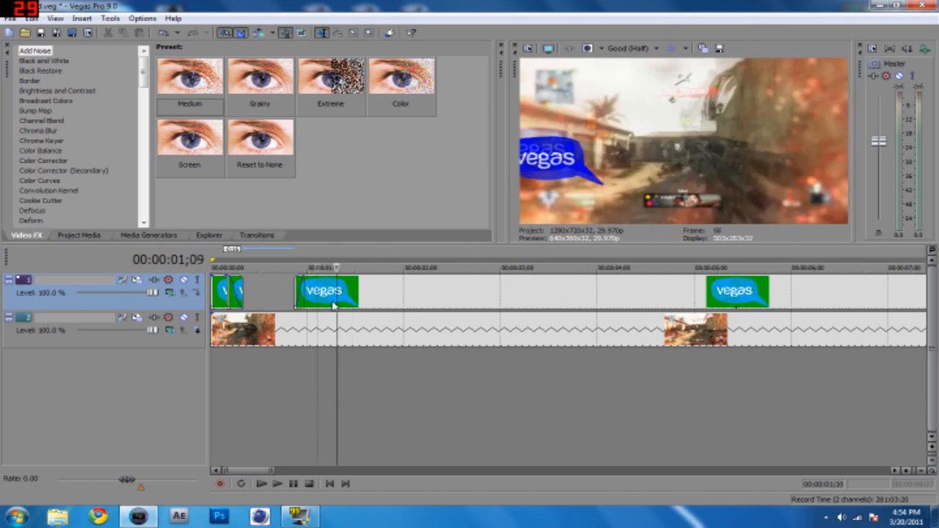
pyautogui.doubleClick(335, 305)
pyautogui.press('space')
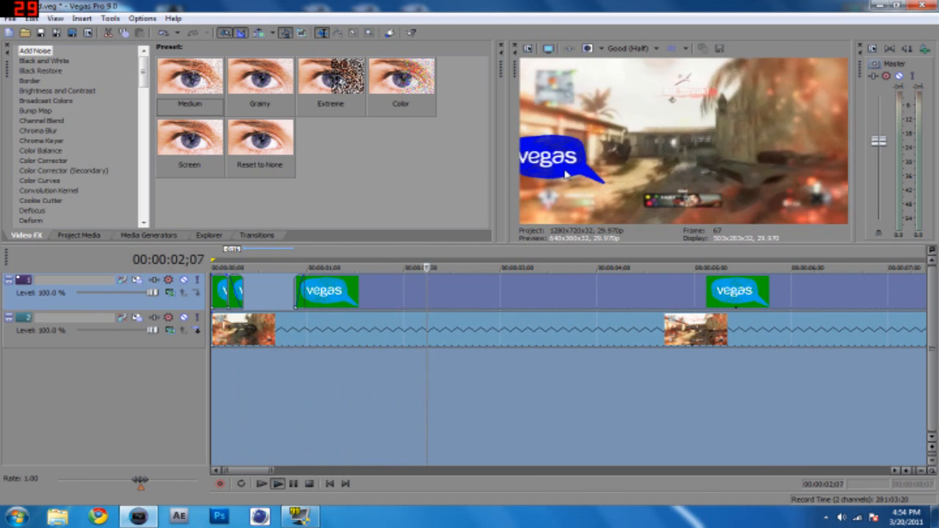
pyautogui.press('space')
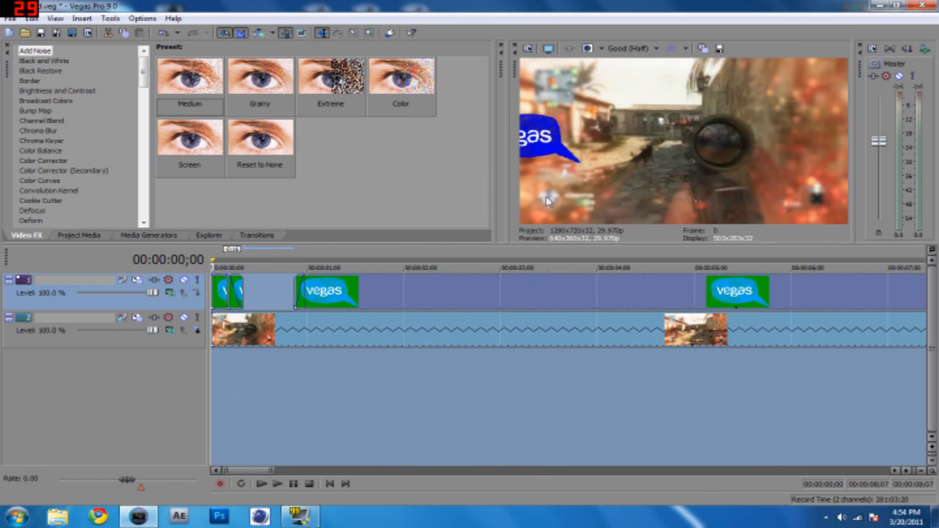
# Step through the frames from 00:00:01;12 to 00:00:01;26 to examine the bubble's movement against the footage.
pyautogui.click(347, 382)
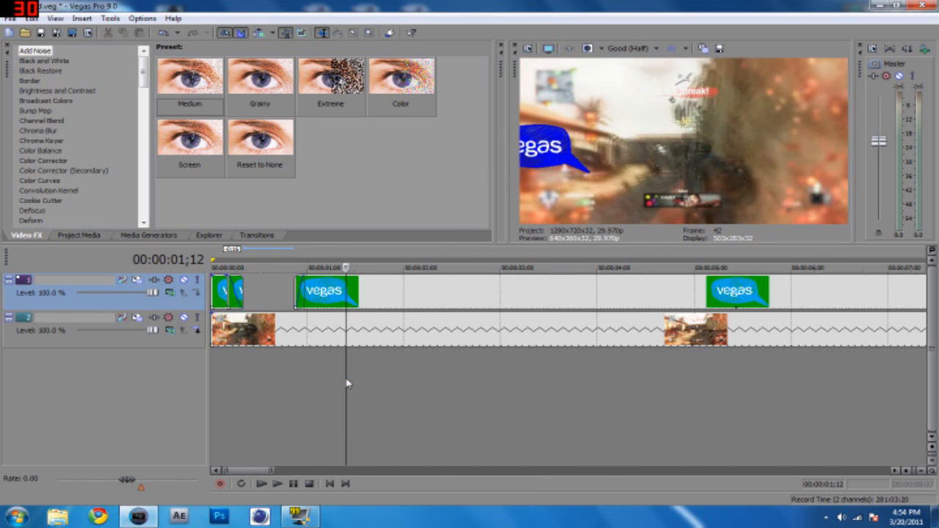
pyautogui.press('Right')
pyautogui.press('Right')
pyautogui.press('Right')
pyautogui.press('Right')
pyautogui.press('Right')
pyautogui.press('Right')
pyautogui.press('Right')
pyautogui.press('Right')
pyautogui.press('Right')
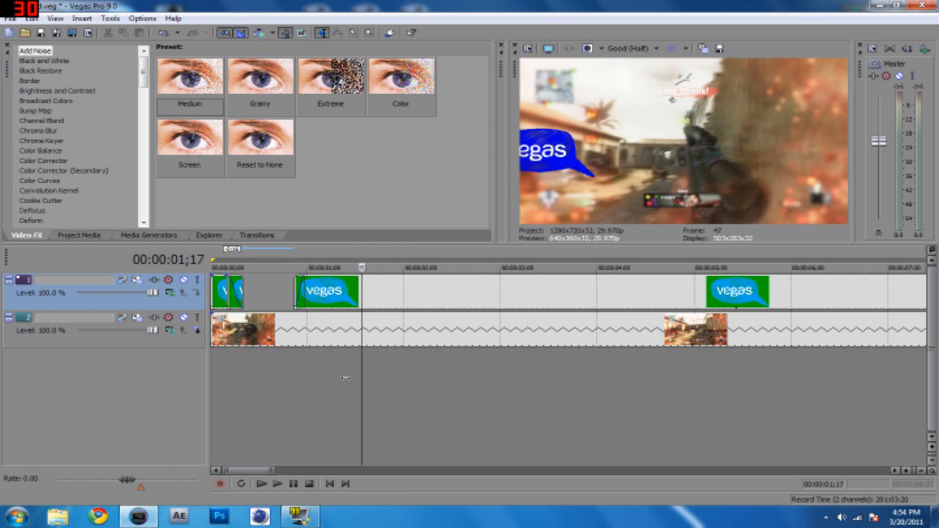
pyautogui.press('Right')
pyautogui.press('Right')
pyautogui.press('Right')
pyautogui.press('Right')
pyautogui.press('Right')
pyautogui.press('Right')
pyautogui.press('Right')
pyautogui.press('Right')
pyautogui.press('Right')
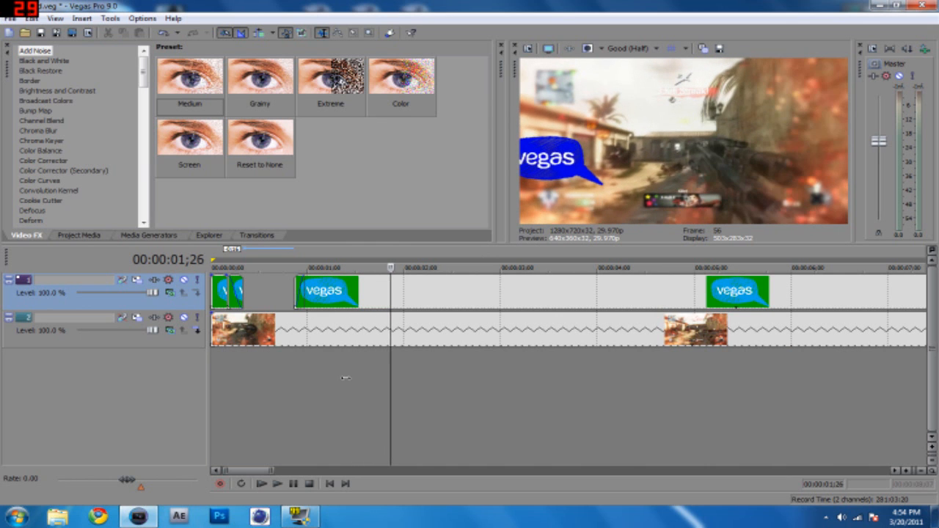